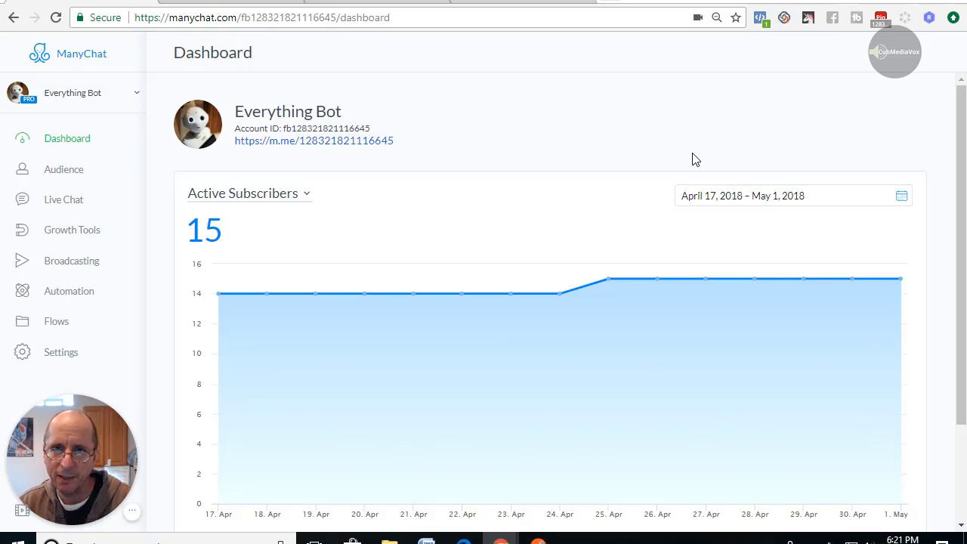
Step: Open the AA - MCDCB flow from the Test folder in Flows and start editing its message
click(57, 324)
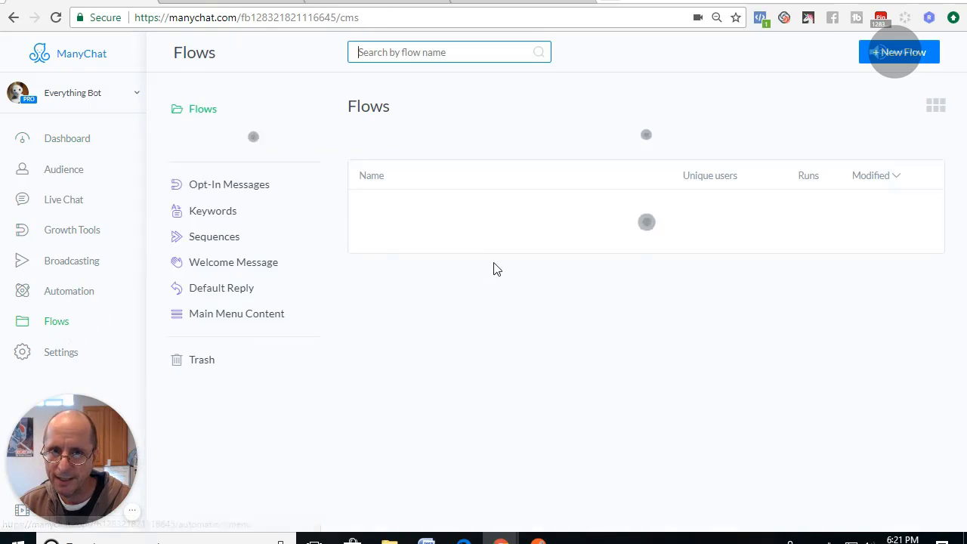
click(782, 191)
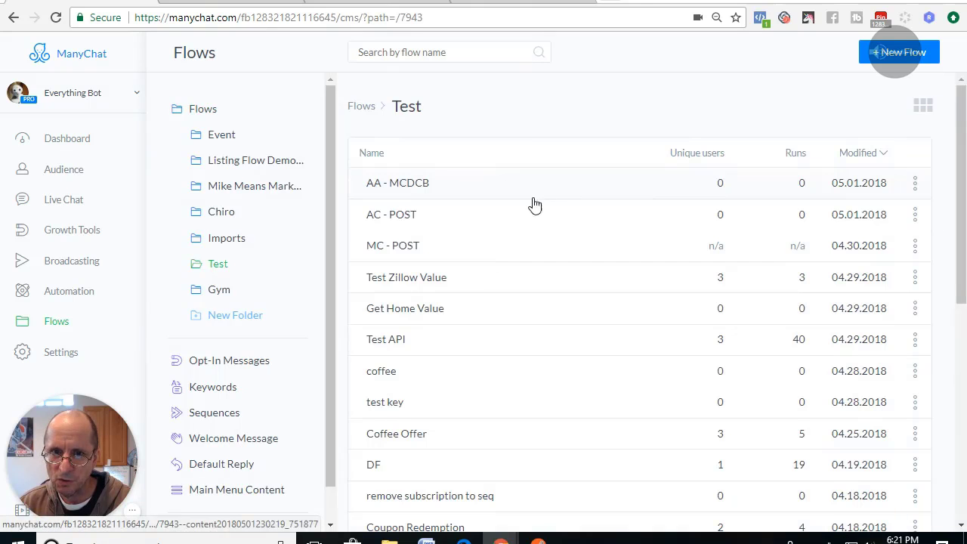
click(406, 192)
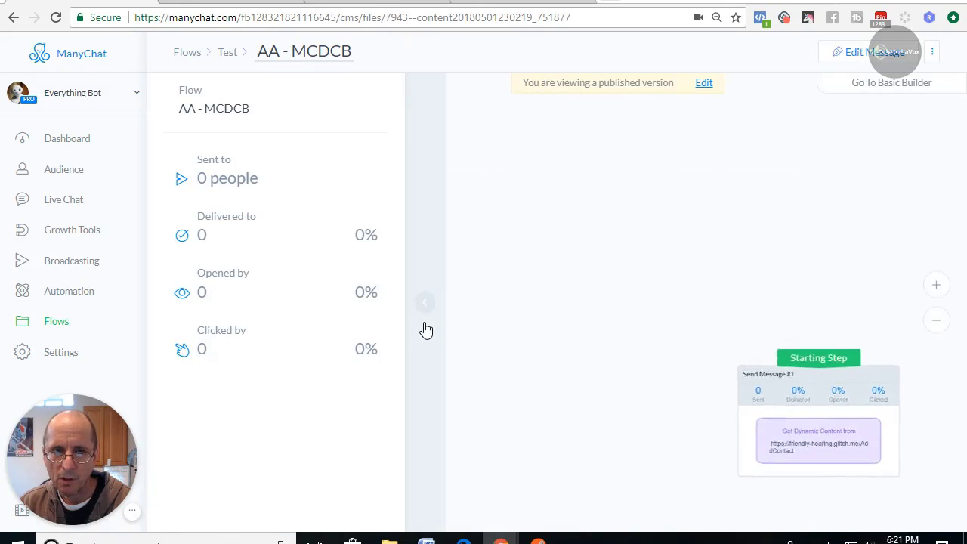
click(426, 313)
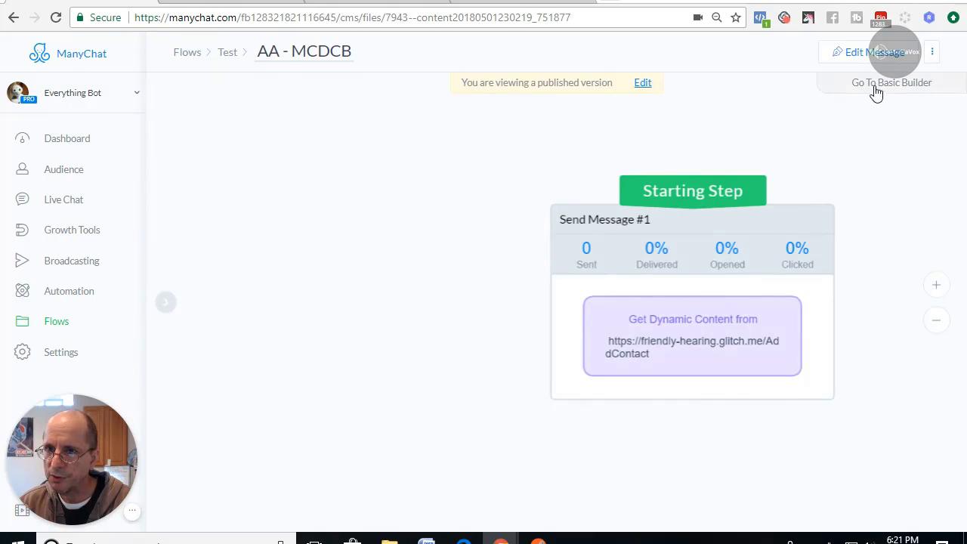
click(879, 51)
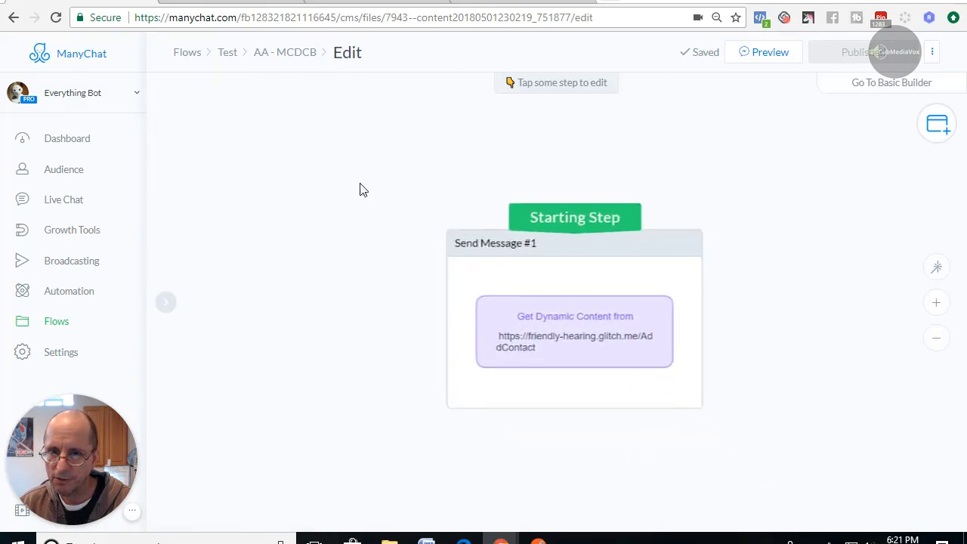
Step: Add a dynamic content block to Send Message #1 and open its request for editing
click(606, 269)
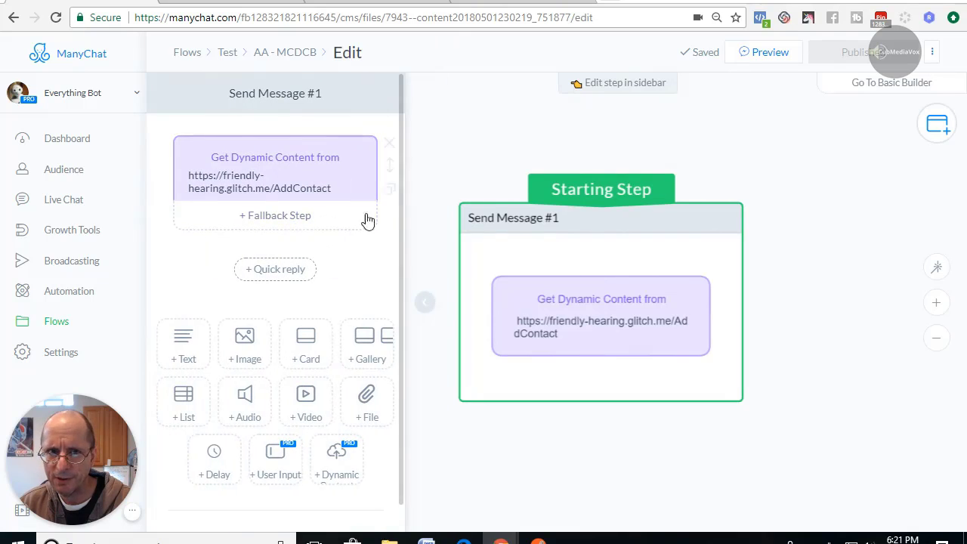
click(337, 461)
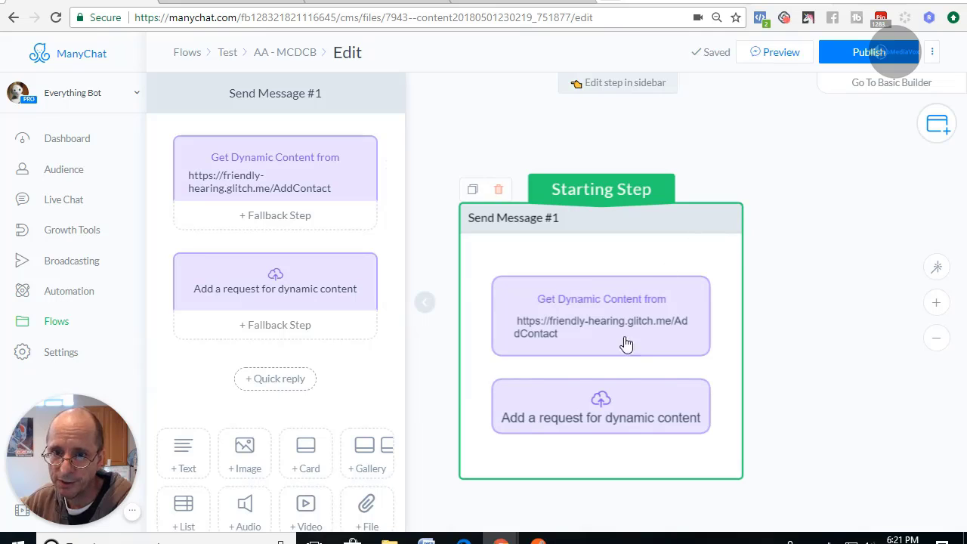
click(276, 282)
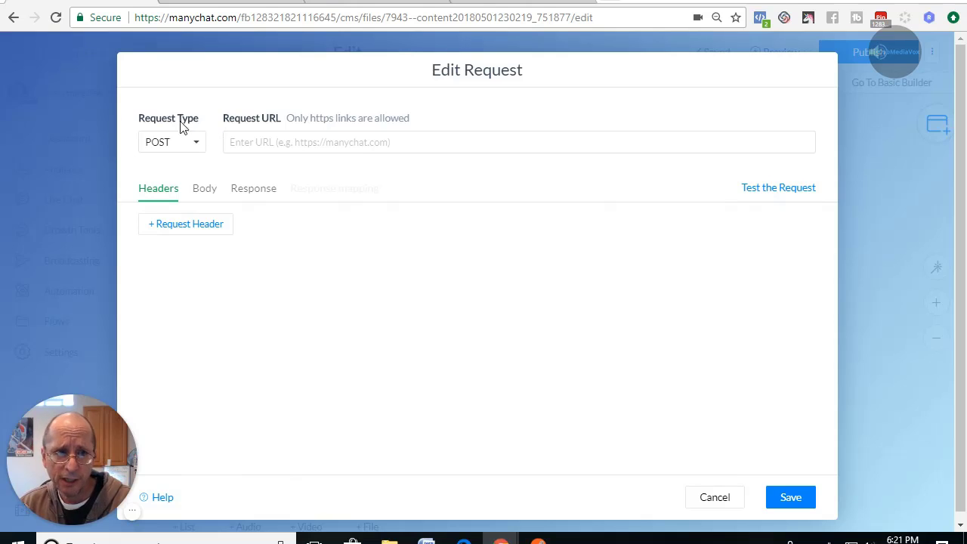
Step: Alternate the request type between GET and POST to compare the two options, finishing on POST
click(198, 142)
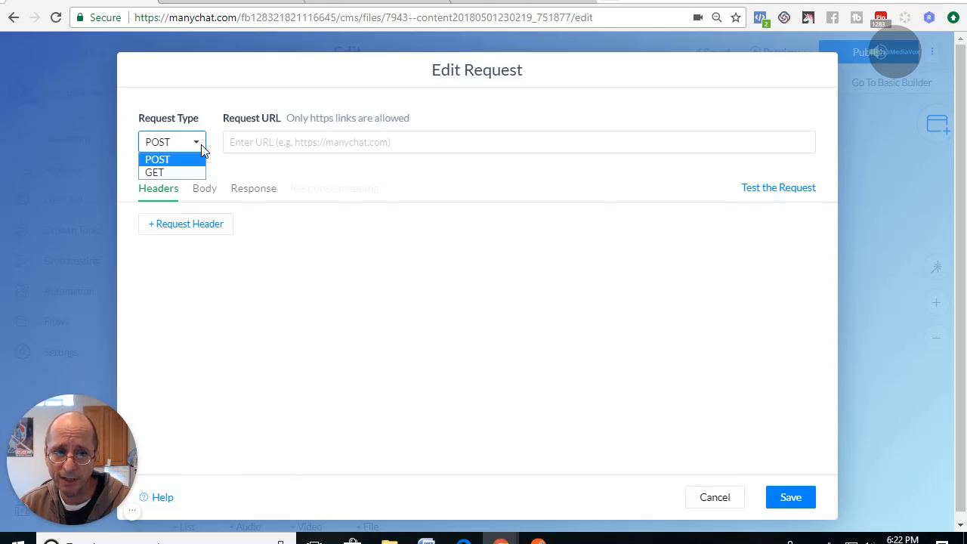
click(163, 171)
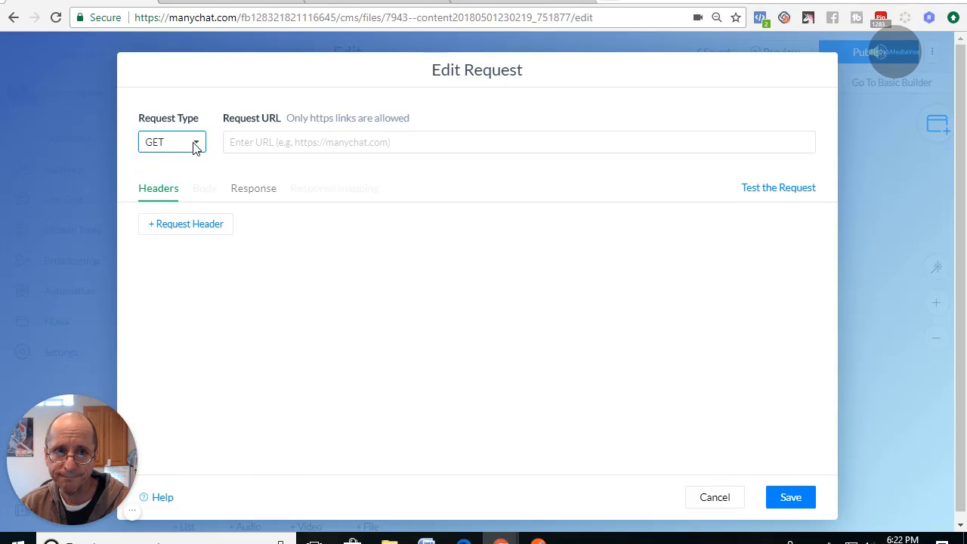
click(195, 144)
click(177, 158)
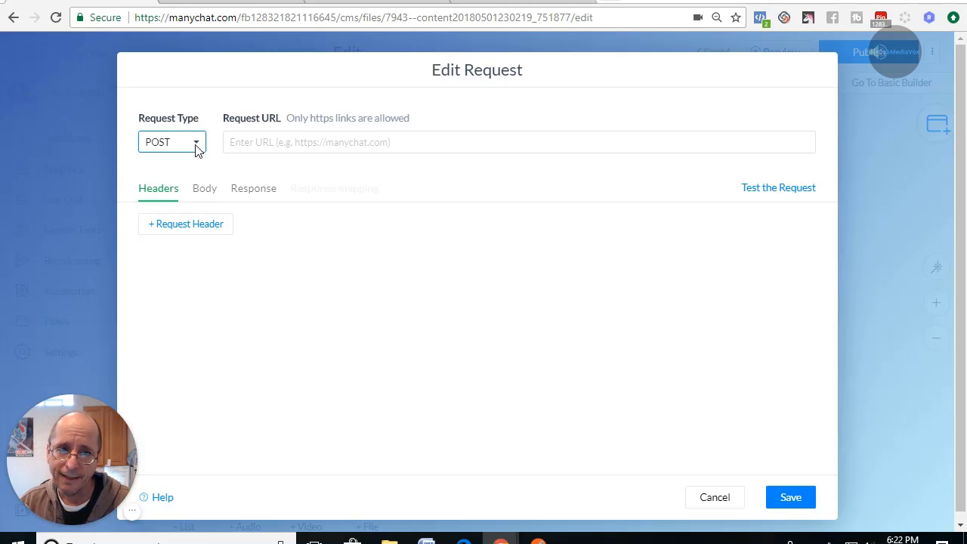
click(197, 144)
click(173, 171)
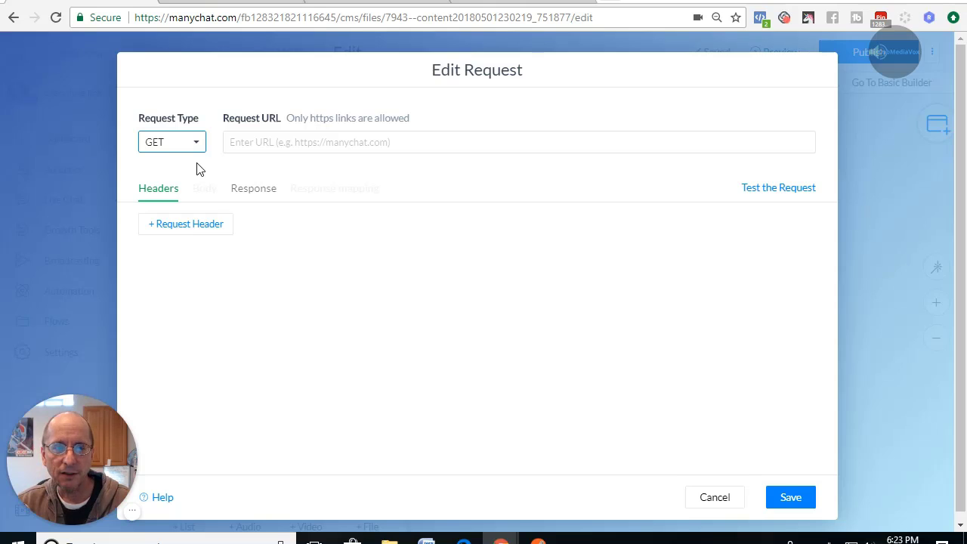
click(198, 141)
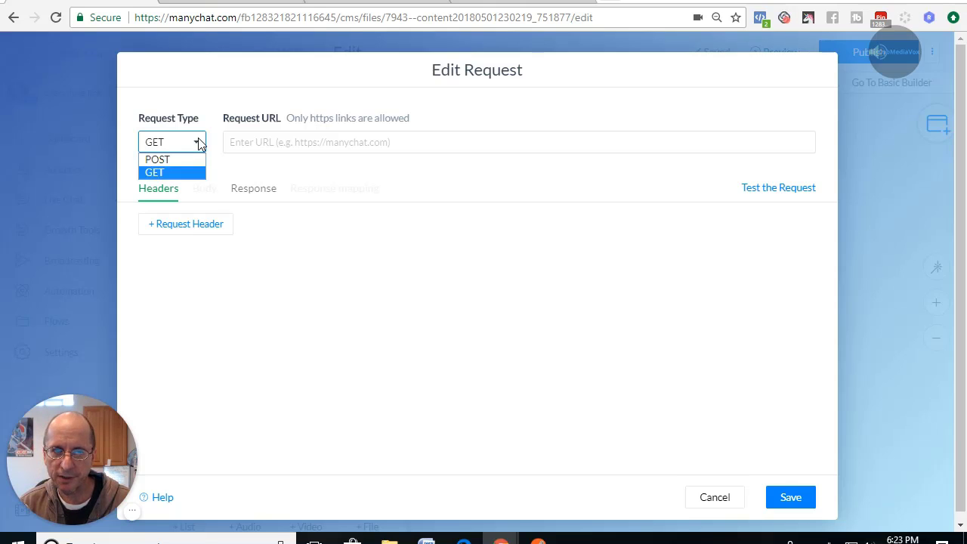
click(180, 159)
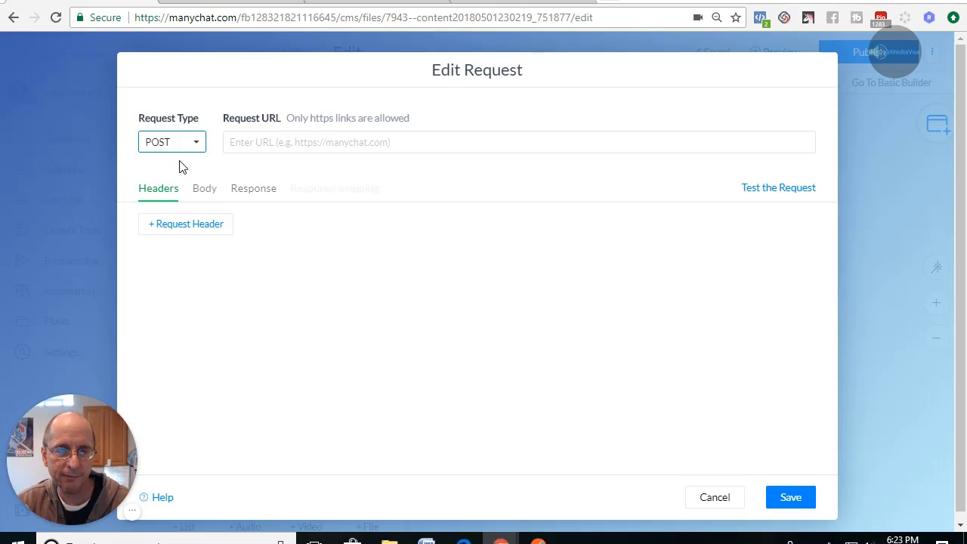
click(198, 141)
click(180, 171)
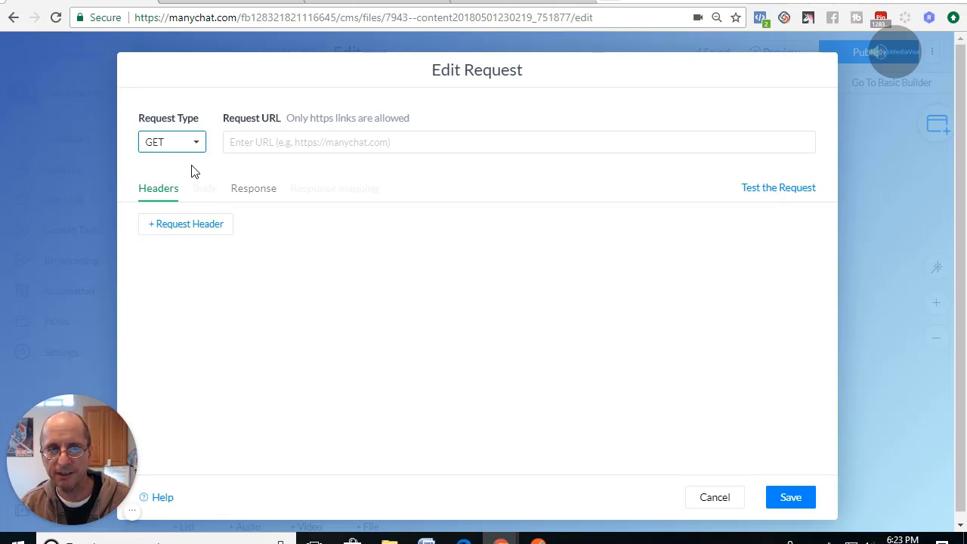
click(194, 144)
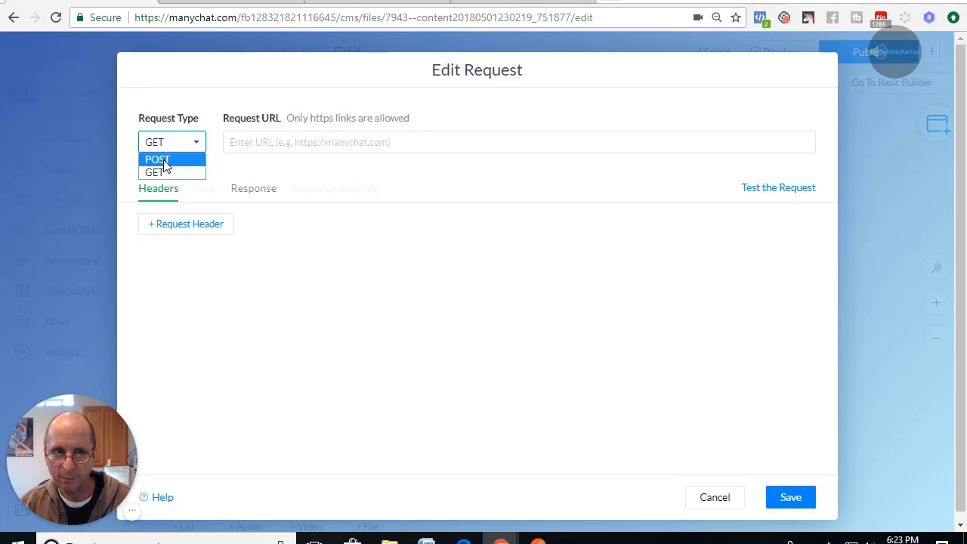
click(166, 161)
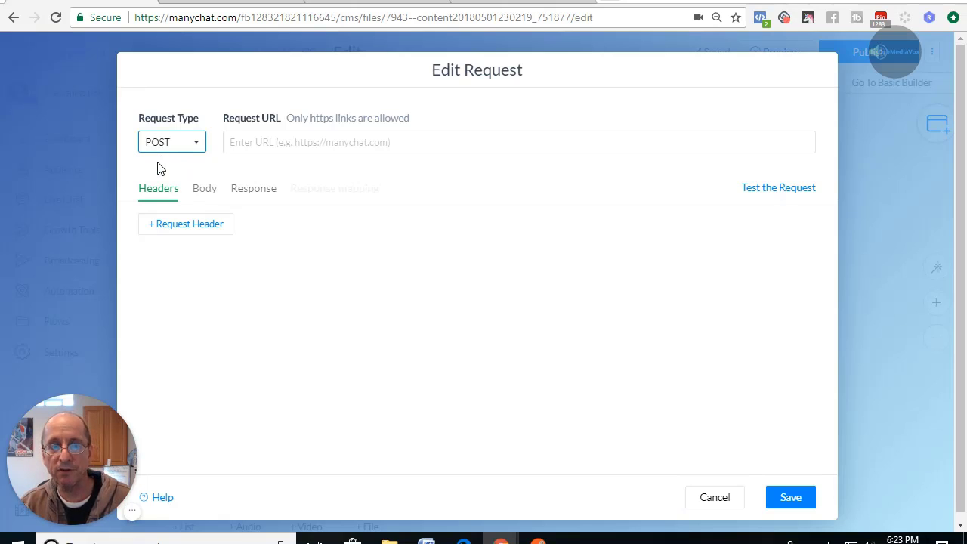
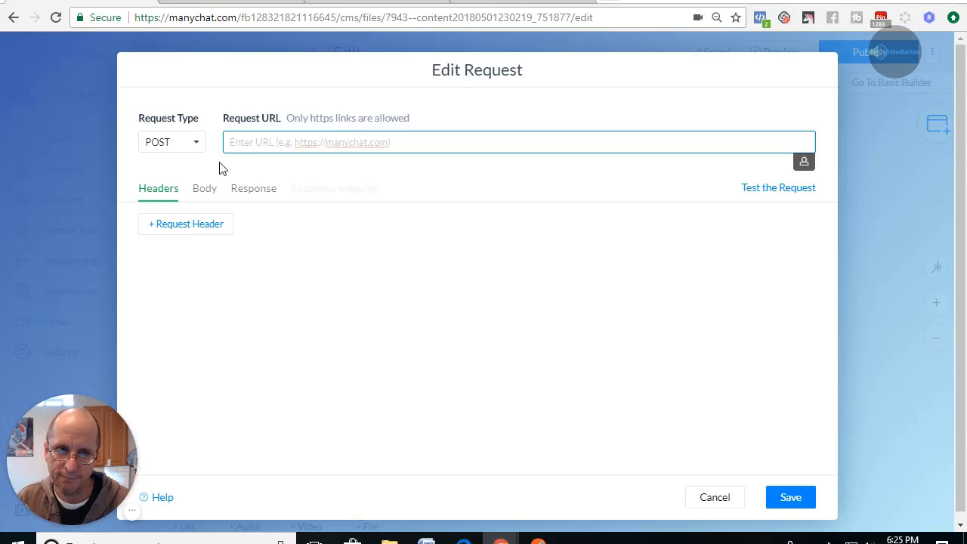
click(196, 143)
click(189, 173)
click(194, 143)
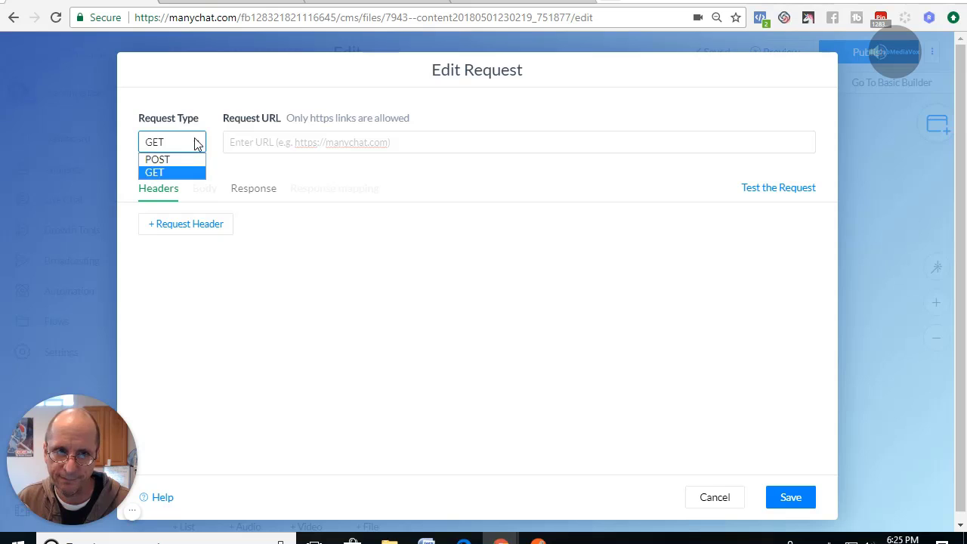
click(180, 159)
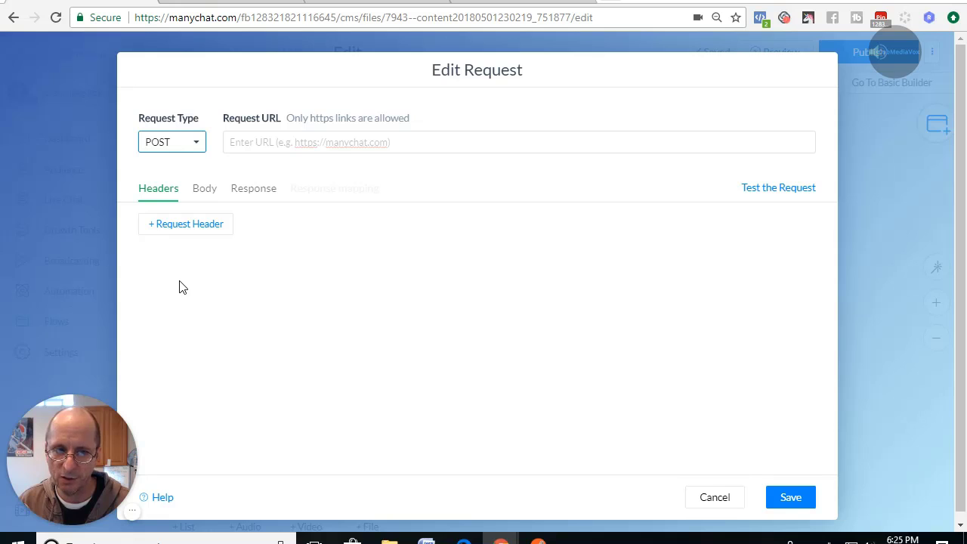
Step: Compare the Body section's availability under GET and POST, and review the POST request's Body, Response and Headers sections
click(209, 191)
click(197, 151)
click(182, 172)
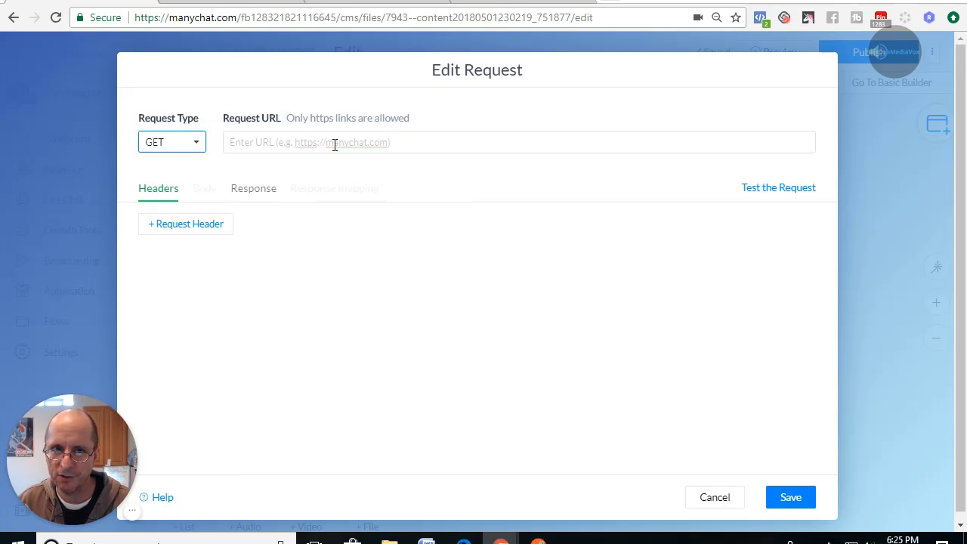
click(197, 148)
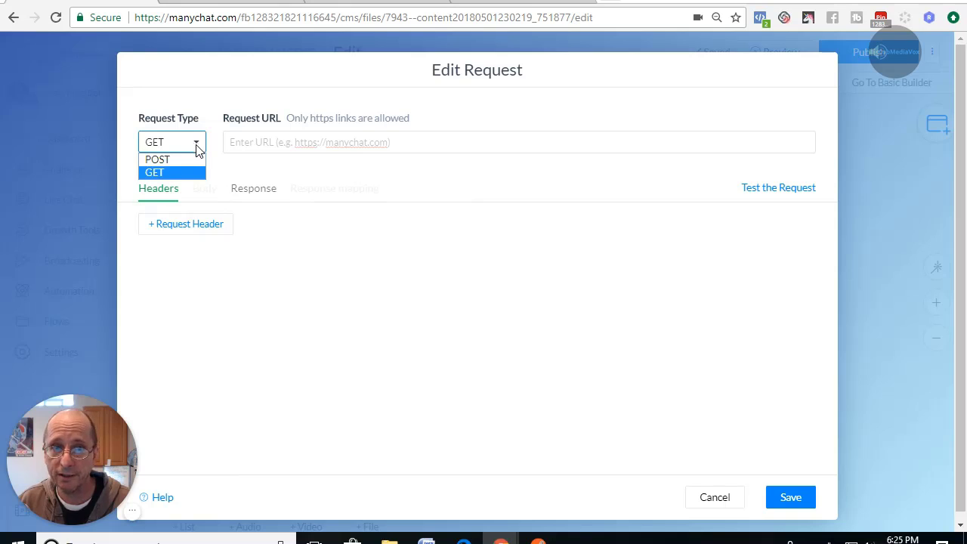
click(182, 160)
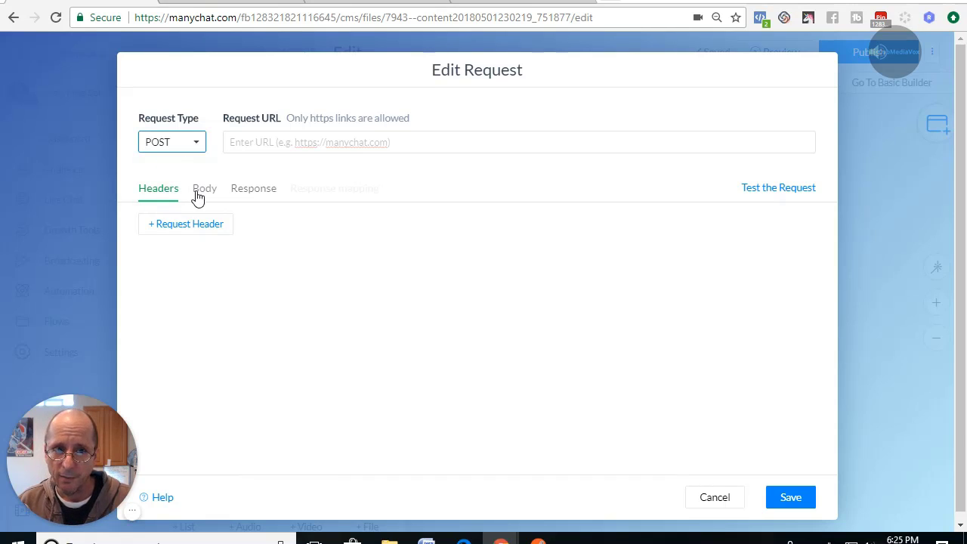
click(198, 194)
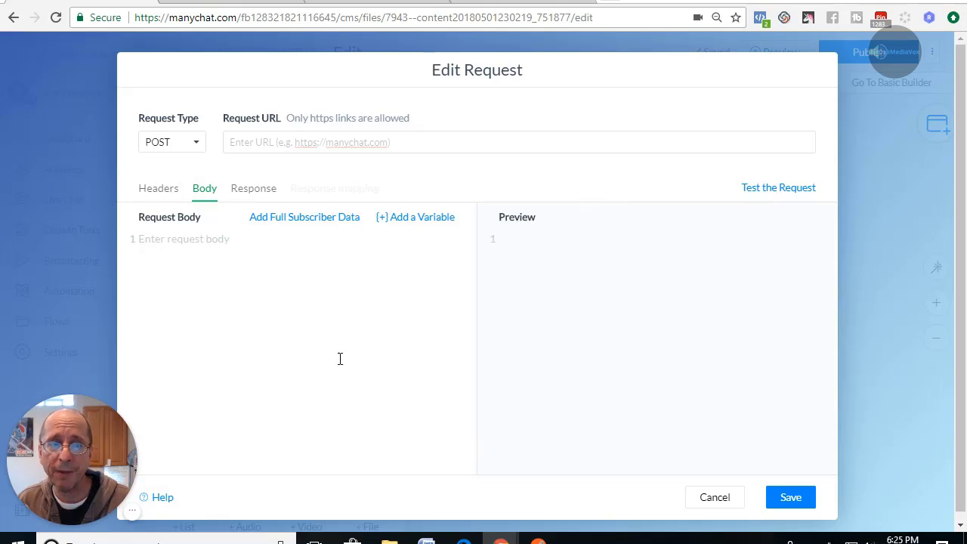
click(252, 189)
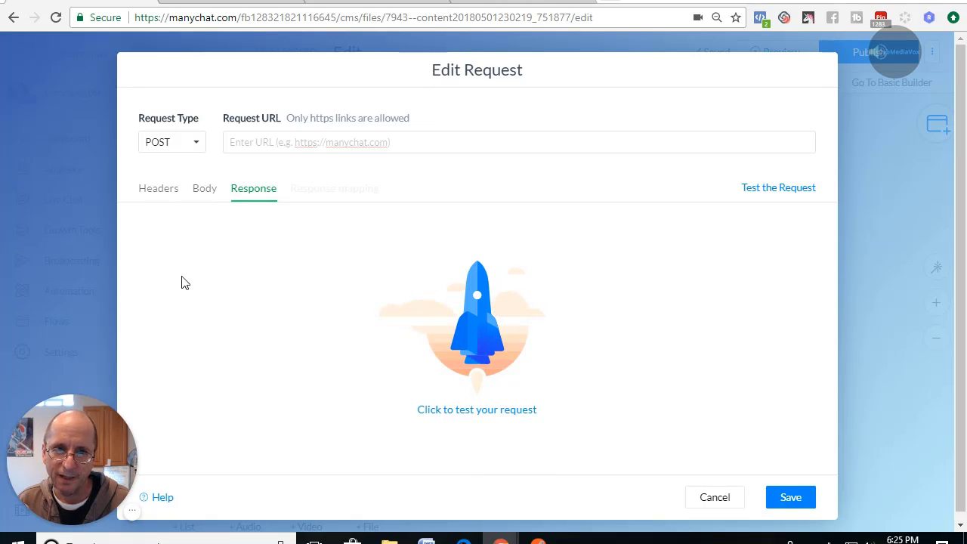
click(157, 196)
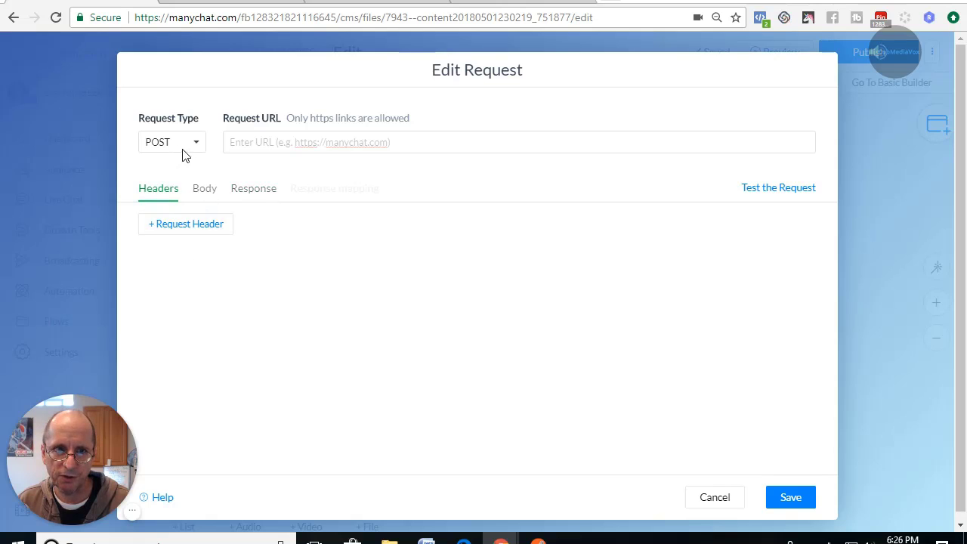
Step: Switch the request type to GET once more and return it to POST, leaving the request URL empty
click(381, 143)
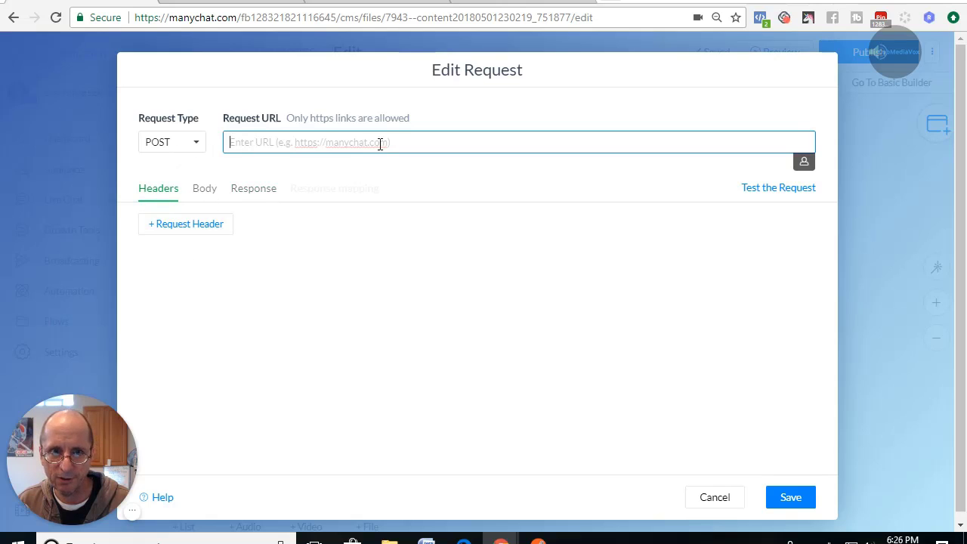
click(162, 143)
click(164, 173)
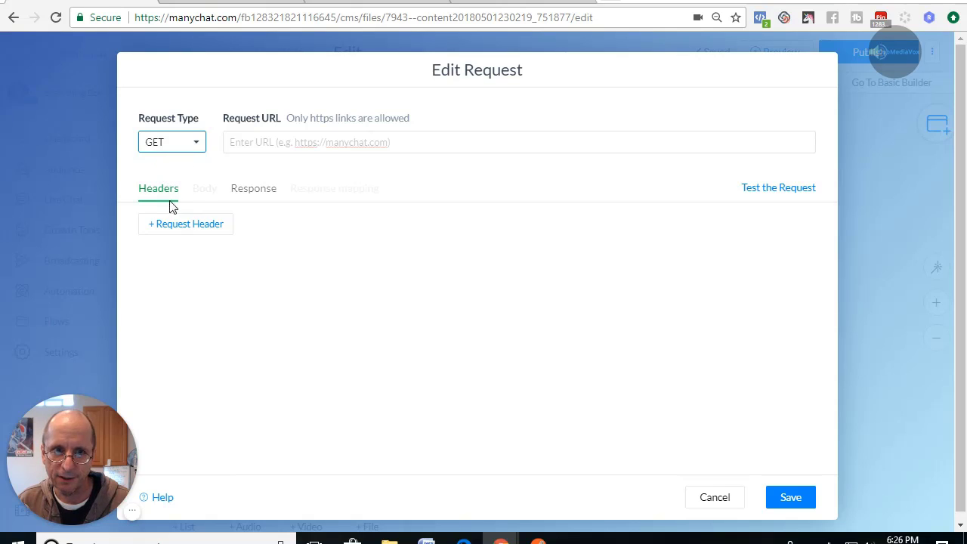
click(180, 148)
click(168, 158)
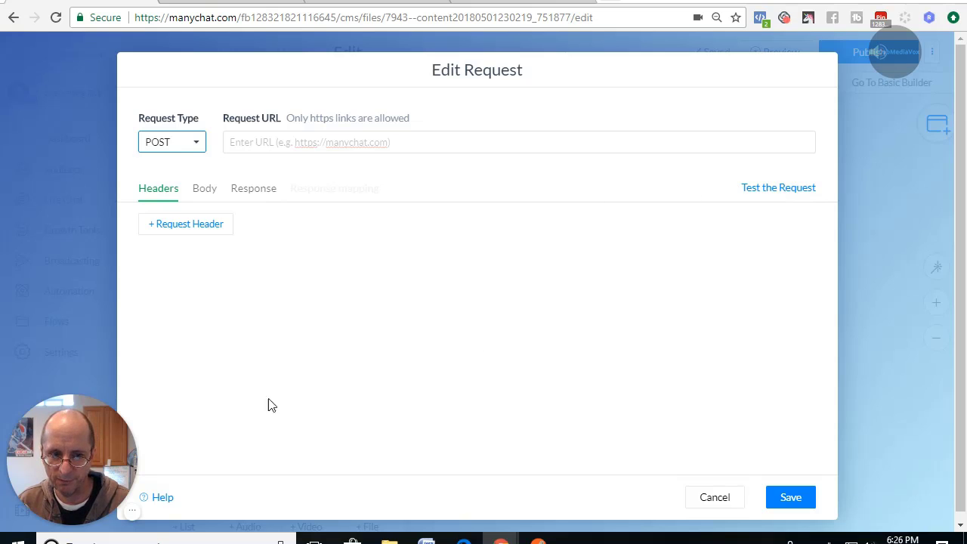
Step: Open the dynamic block help documentation and examine the response format's JSON structure, including its version, content, messages, actions and quick replies
click(163, 499)
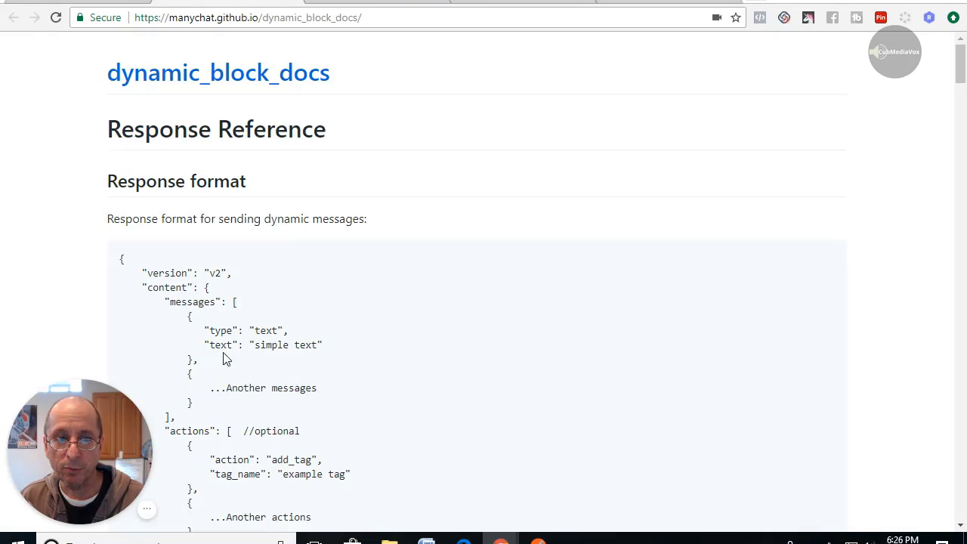
scroll(359, 355, down, 2)
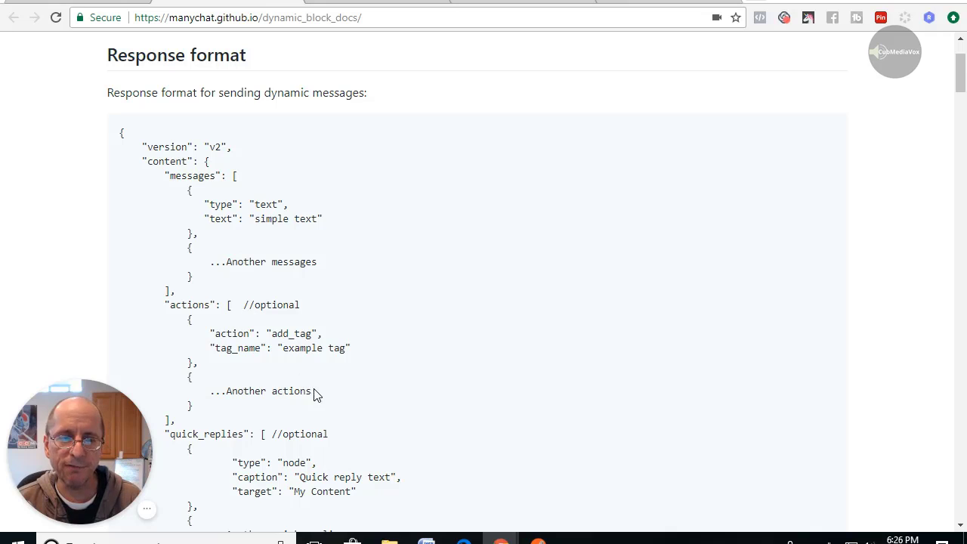
scroll(316, 395, down, 2)
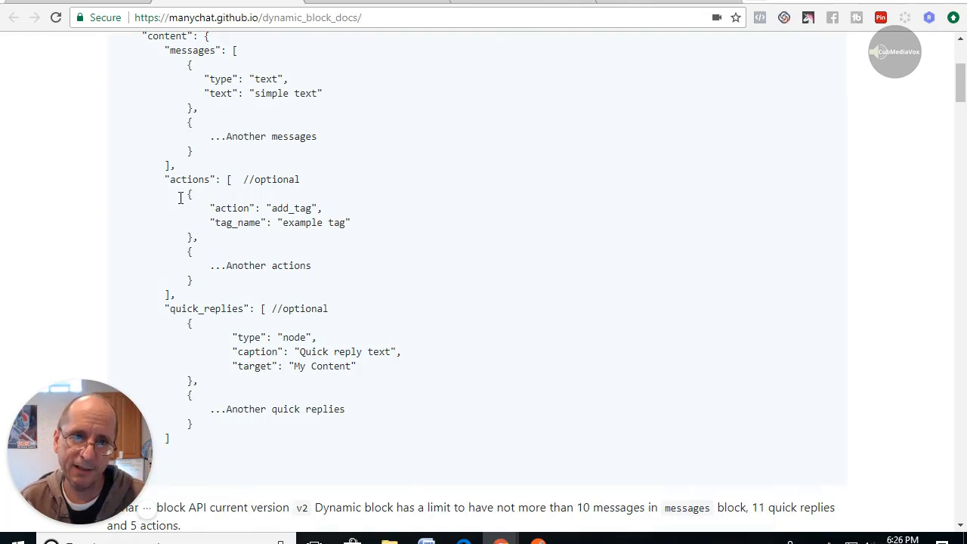
scroll(208, 221, up, 2)
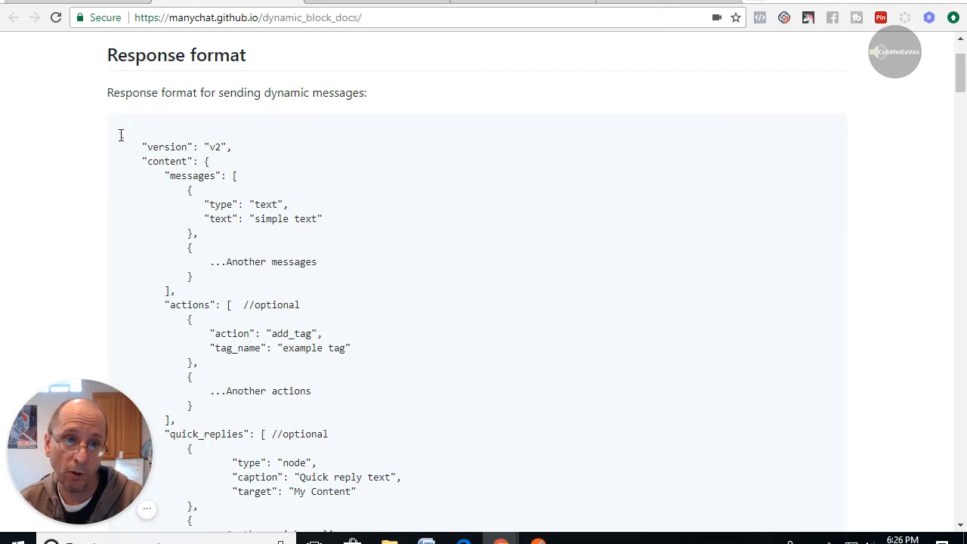
drag(121, 134, 416, 450)
click(405, 234)
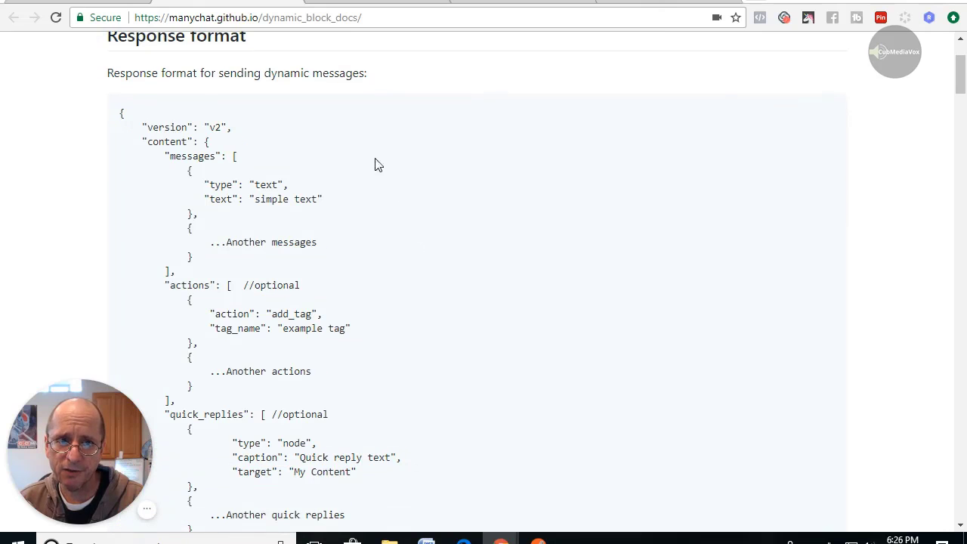
drag(143, 125, 215, 142)
click(324, 160)
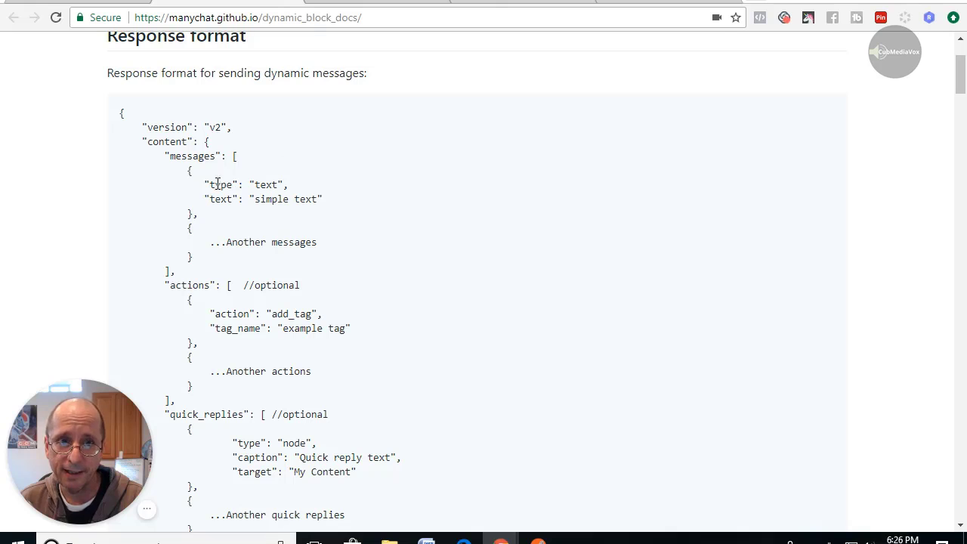
Step: Highlight the messages, actions and quick_replies keys in the response format's JSON example, ending on messages
scroll(186, 201, up, 2)
scroll(189, 198, down, 2)
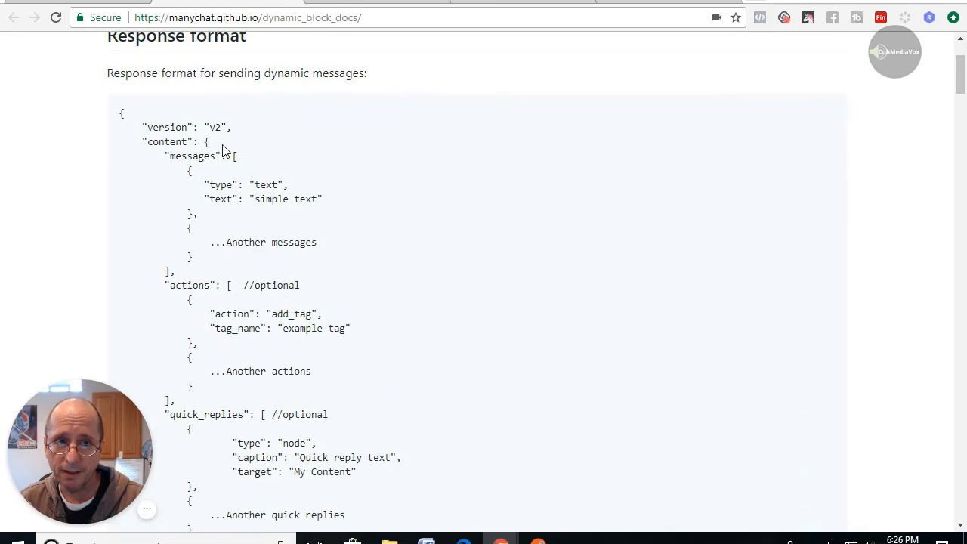
drag(171, 158, 217, 157)
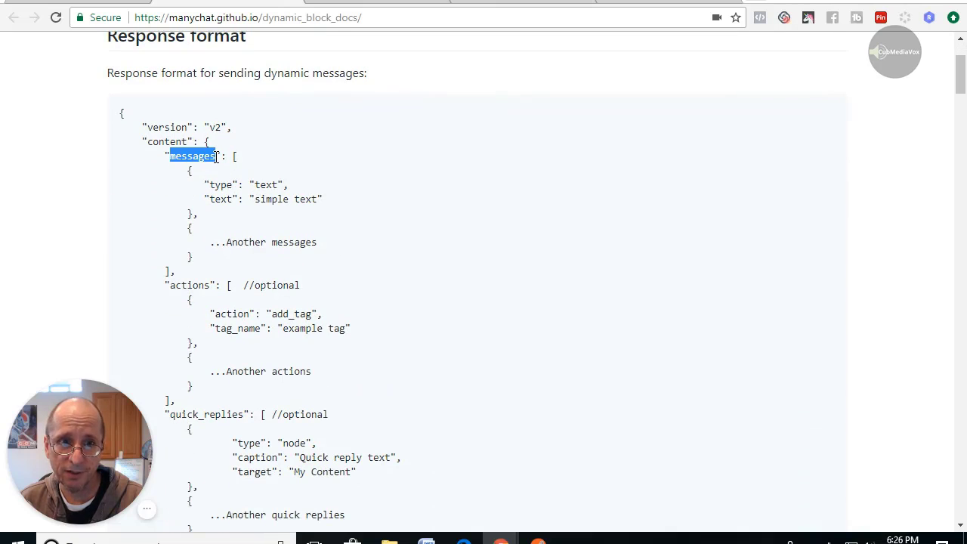
drag(167, 287, 210, 286)
drag(170, 415, 229, 413)
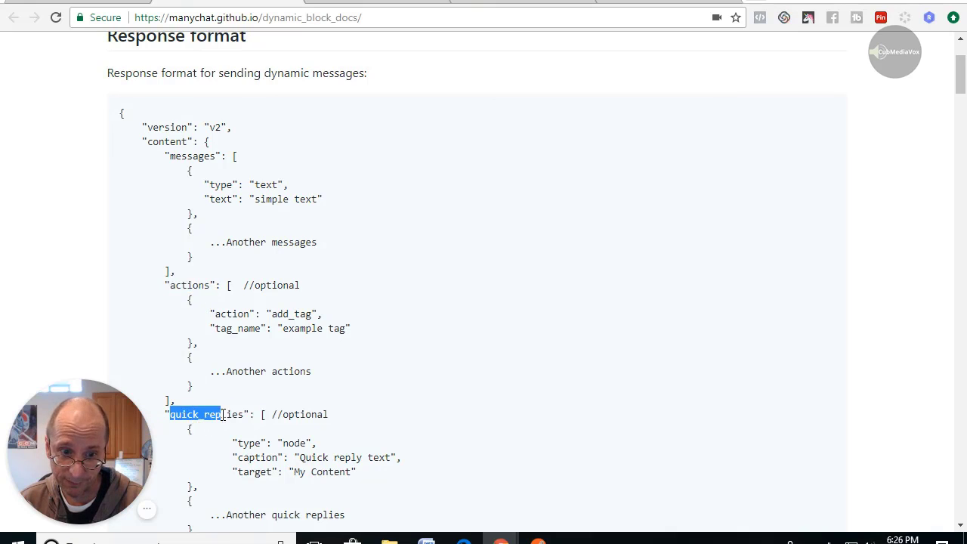
click(231, 413)
drag(169, 157, 216, 156)
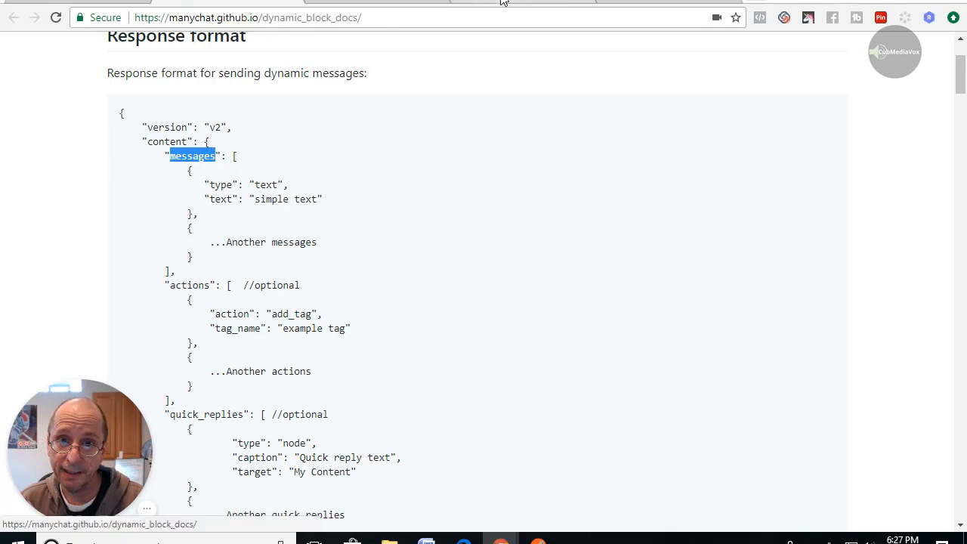
Step: Switch to the coffee flow in ManyChat and review the Send Message step's texts, quick replies and available content blocks
click(452, 6)
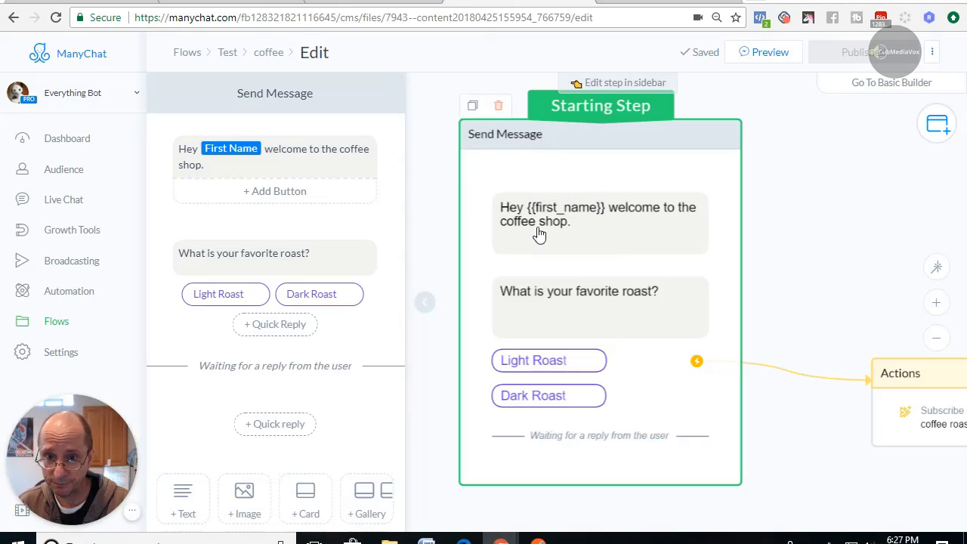
click(320, 250)
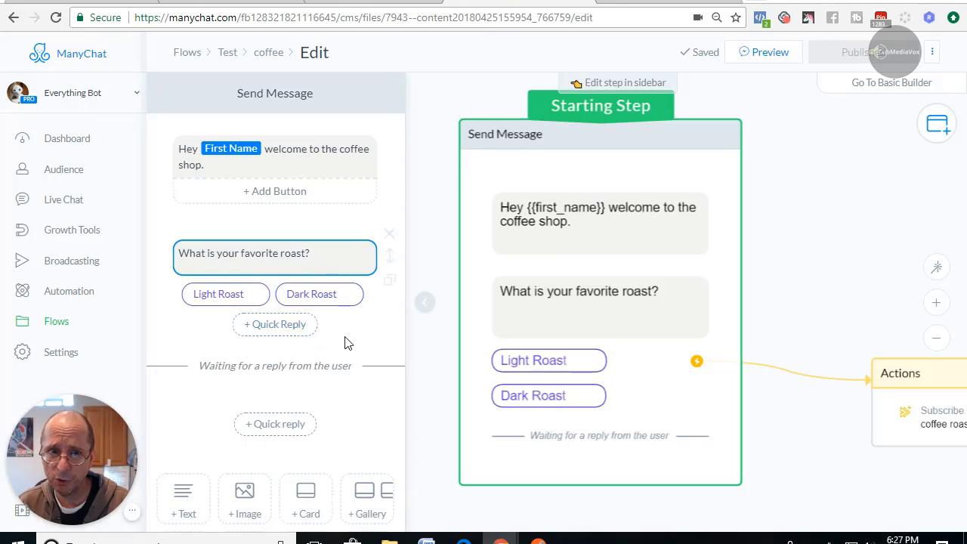
scroll(318, 332, down, 3)
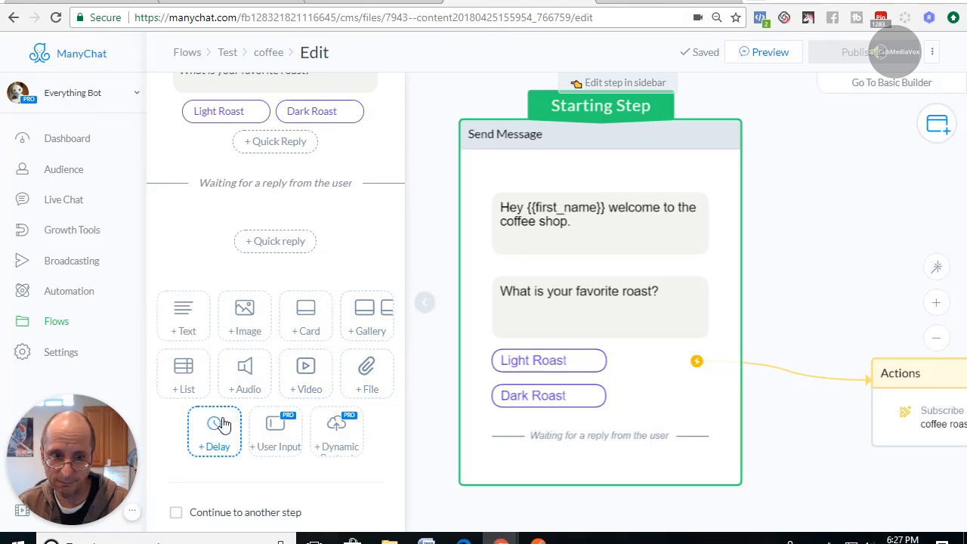
scroll(306, 219, up, 2)
scroll(305, 219, up, 1)
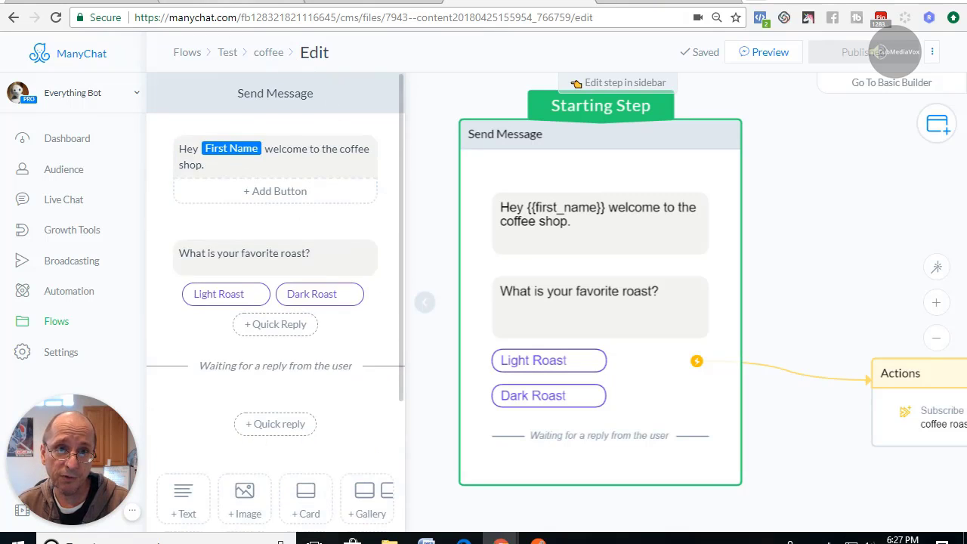
Step: Read the documented dynamic block limits and text message format, and compare them with the content blocks in the coffee flow
click(321, 6)
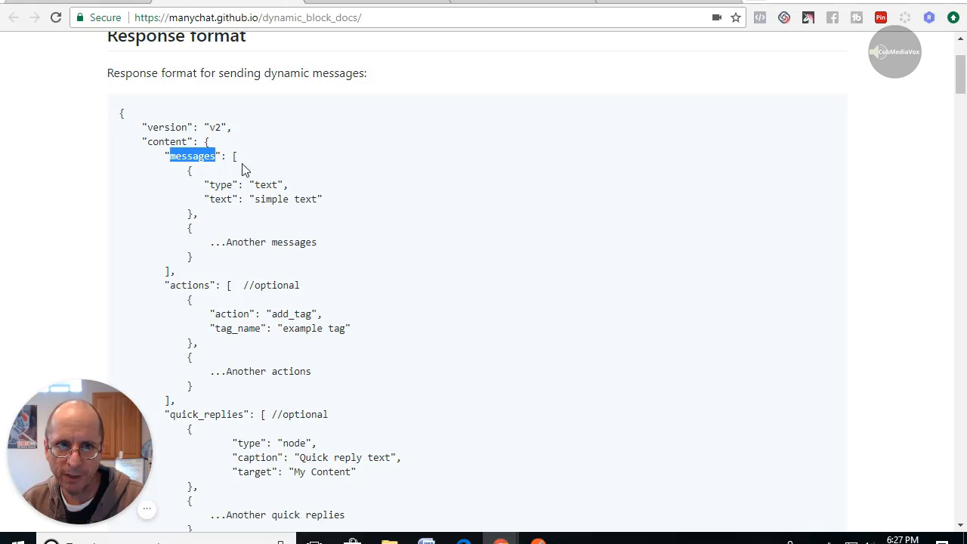
scroll(412, 277, down, 1)
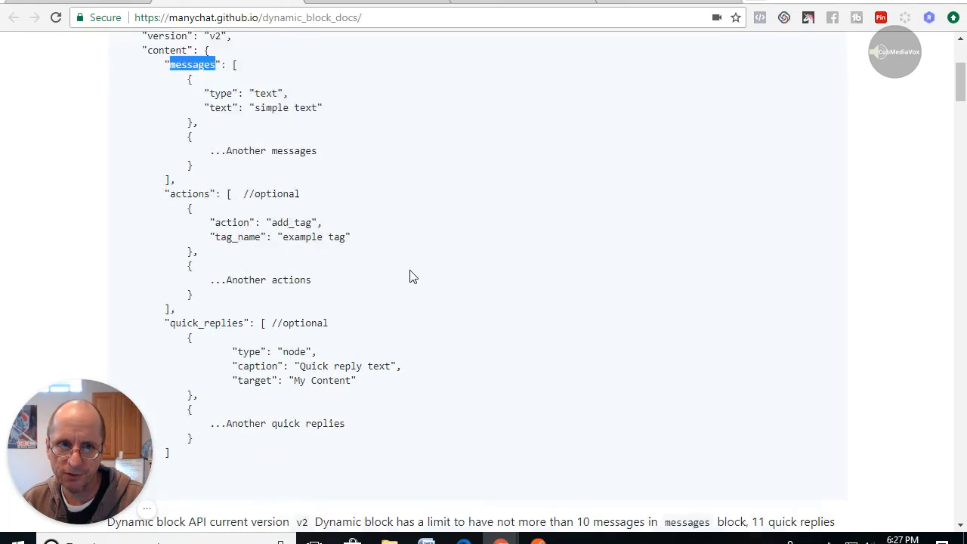
scroll(412, 277, down, 5)
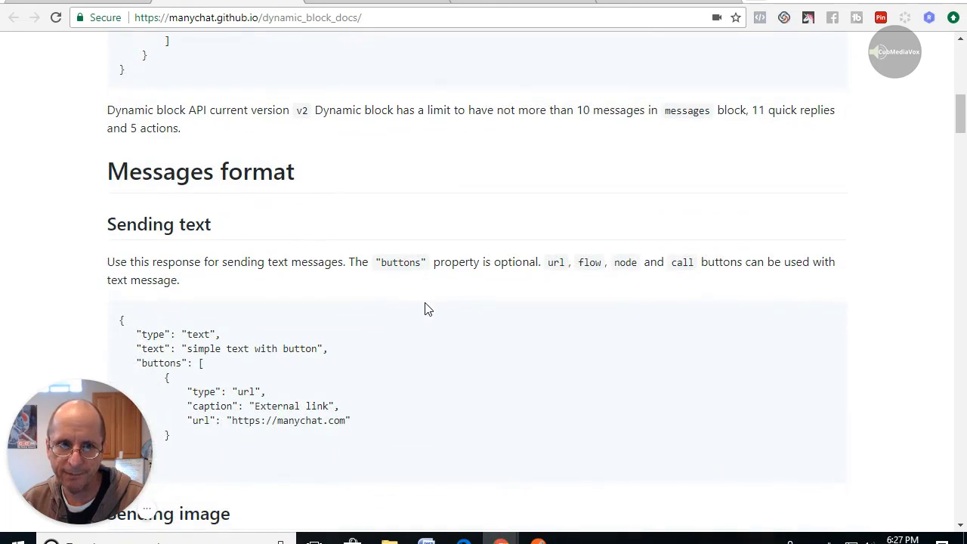
scroll(426, 309, down, 2)
click(510, 2)
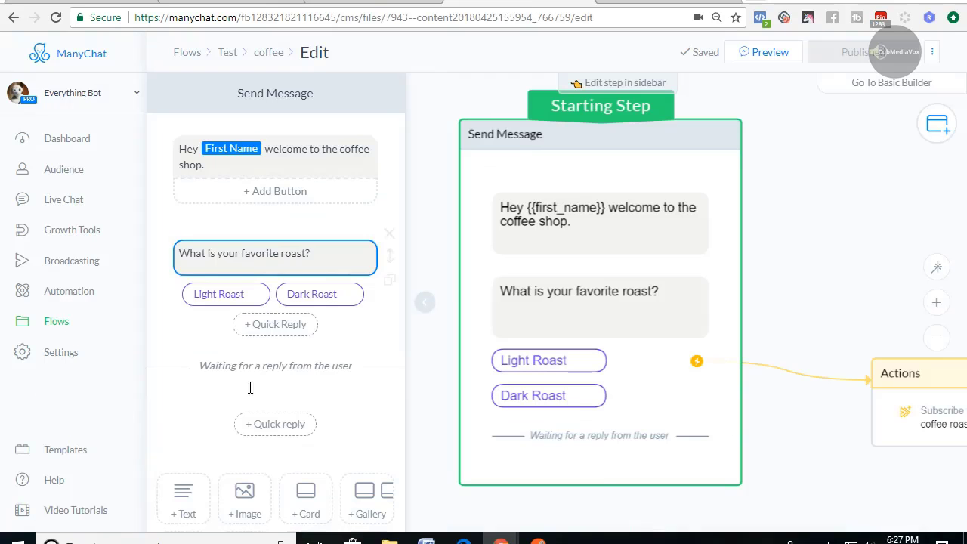
scroll(253, 425, down, 3)
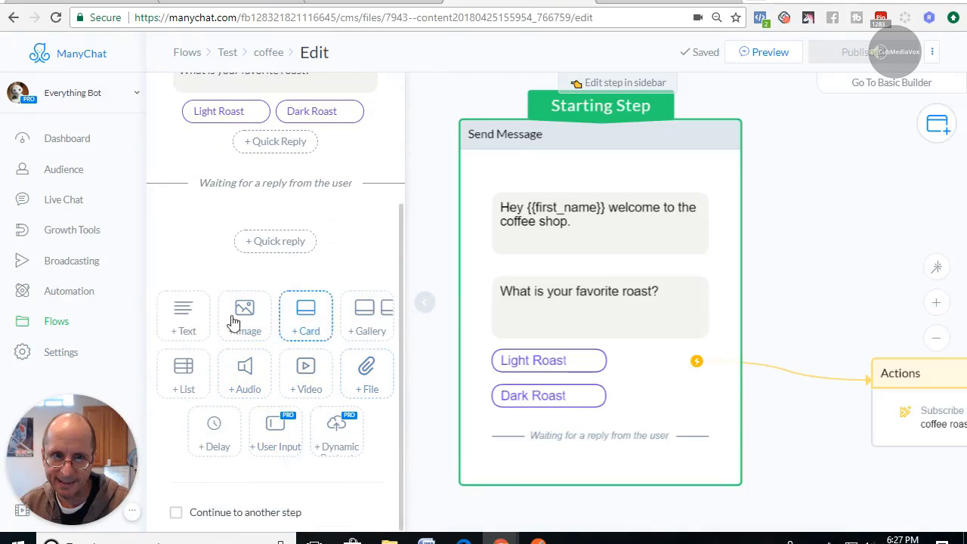
Step: Return to the dynamic block documentation and examine the image, video, audio and file message formats, highlighting their type values
click(226, 4)
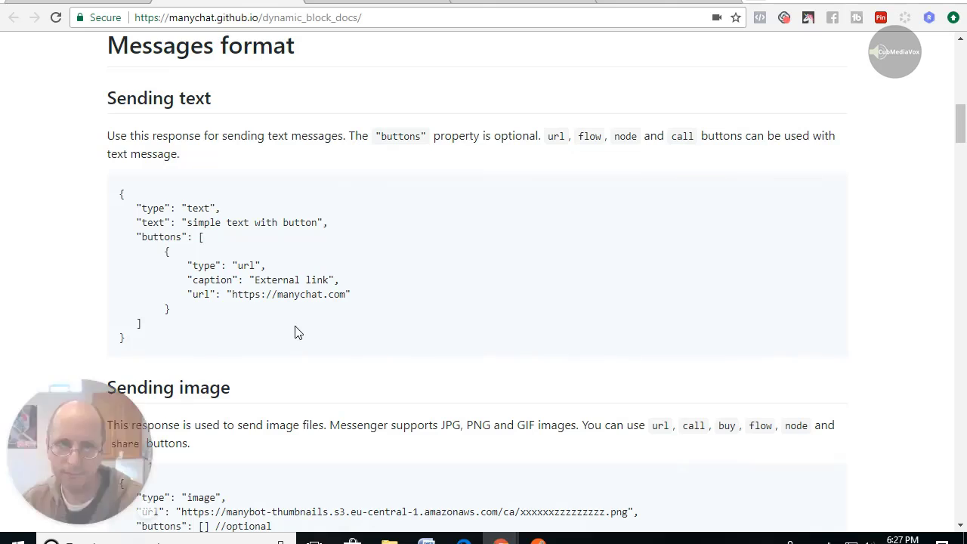
scroll(208, 249, down, 3)
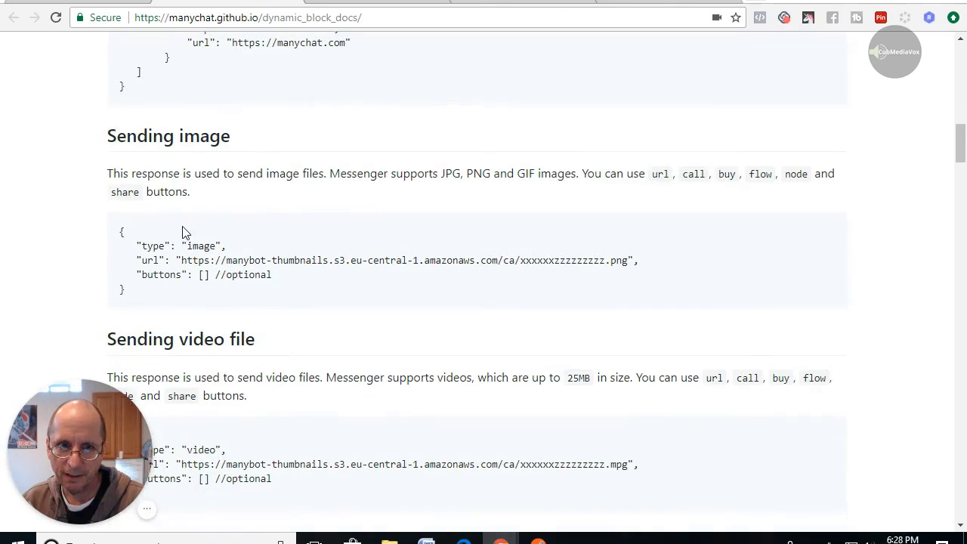
double_click(189, 248)
scroll(317, 364, down, 3)
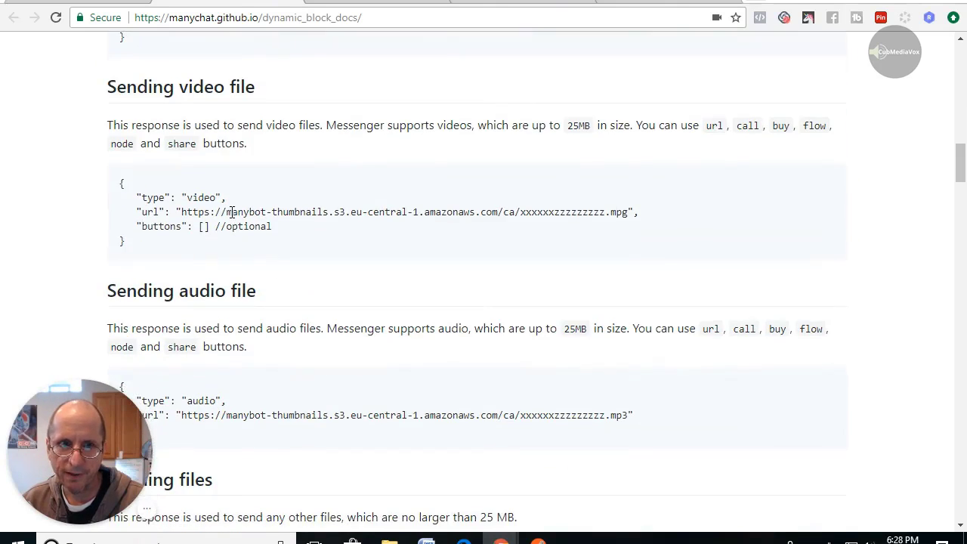
double_click(198, 198)
scroll(283, 331, down, 3)
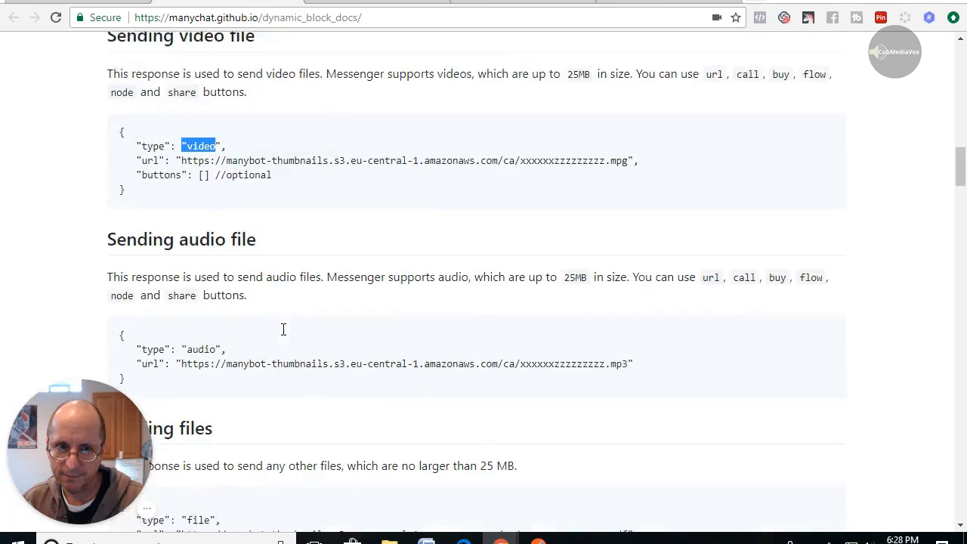
drag(183, 154, 221, 151)
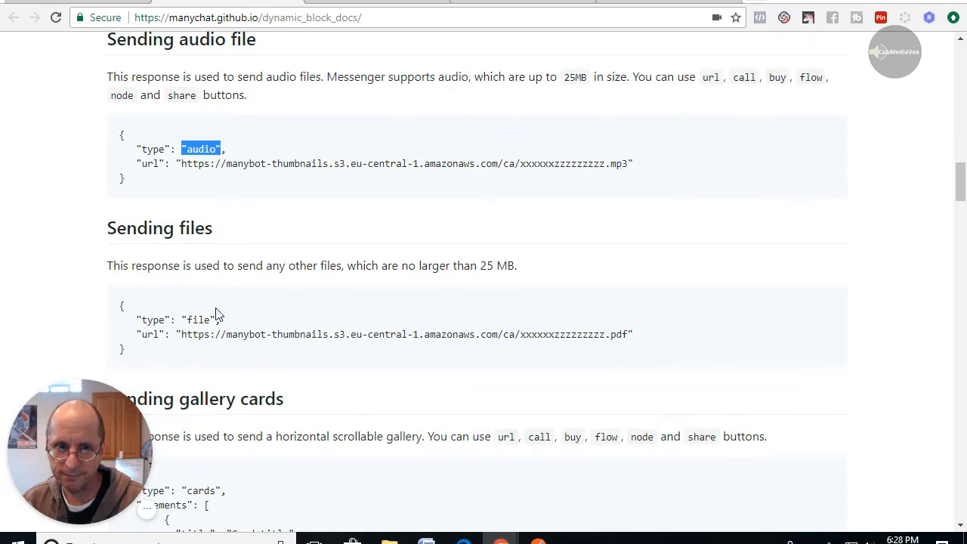
drag(183, 320, 219, 320)
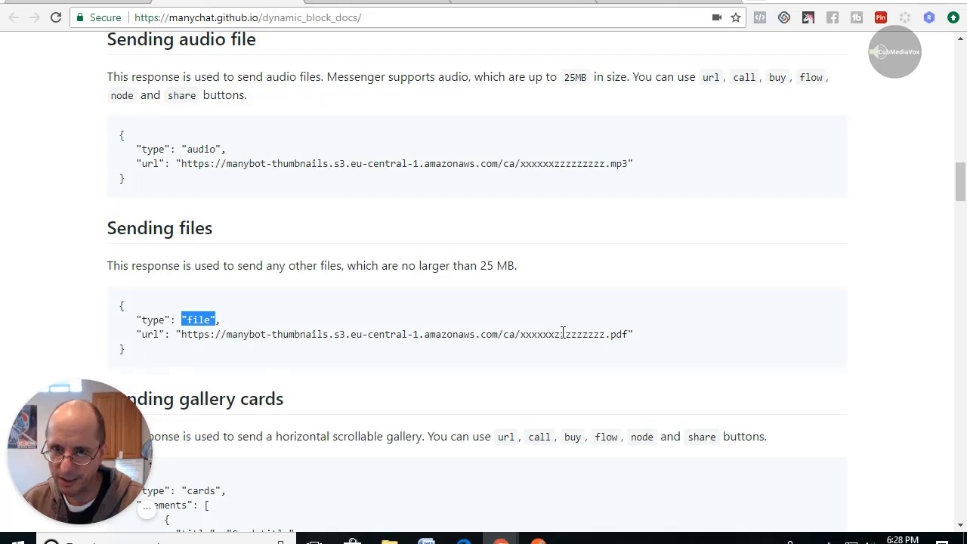
Step: Examine the gallery cards and list message formats, highlighting the "cards" type value
scroll(326, 334, down, 2)
scroll(326, 335, down, 2)
drag(182, 239, 221, 241)
scroll(361, 142, down, 2)
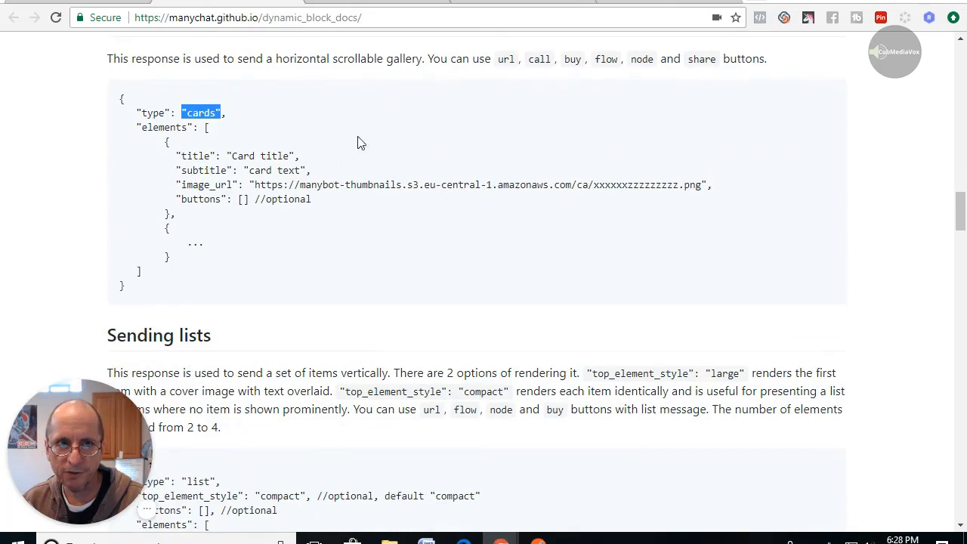
scroll(339, 323, down, 4)
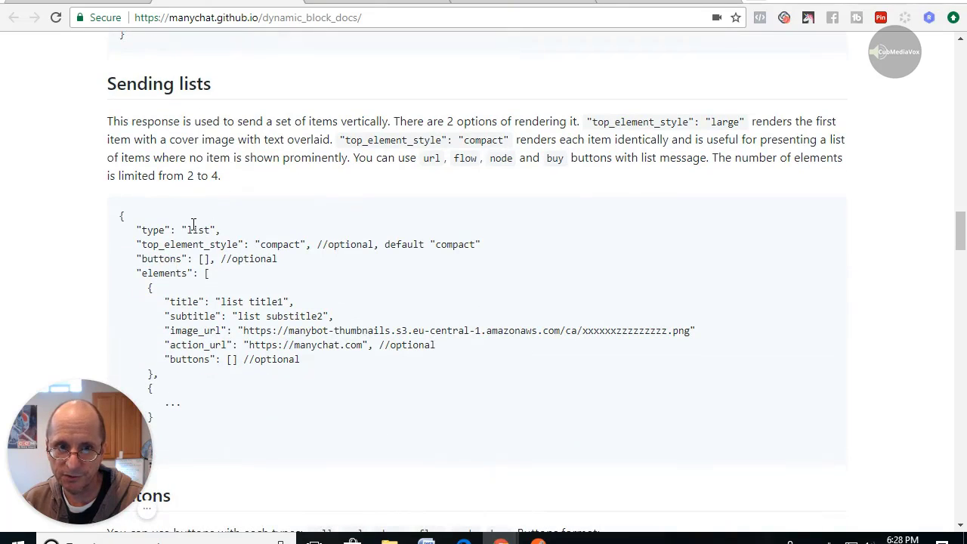
Step: Review the Buttons section's JSON formats for the call, url, share, go to node, go to flow and buy buttons
scroll(342, 306, down, 5)
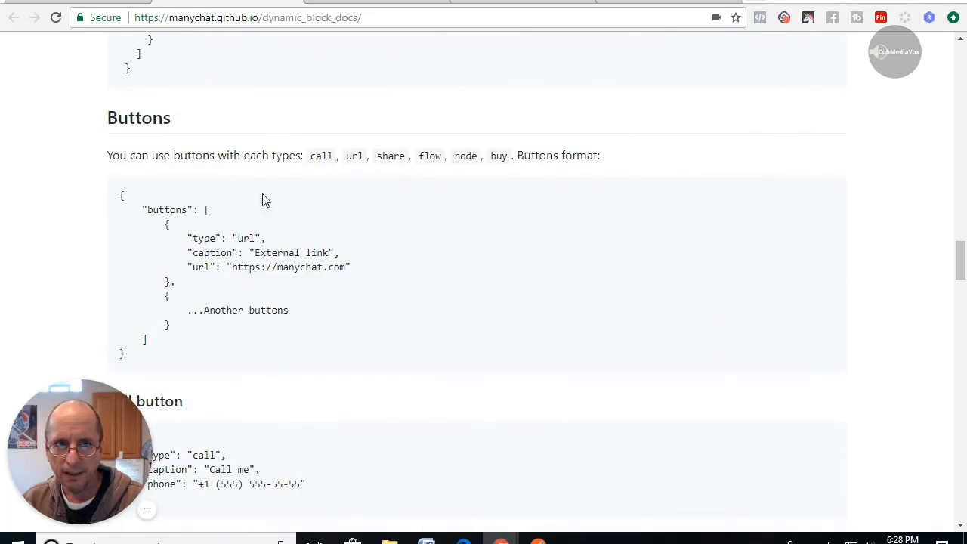
scroll(280, 310, down, 2)
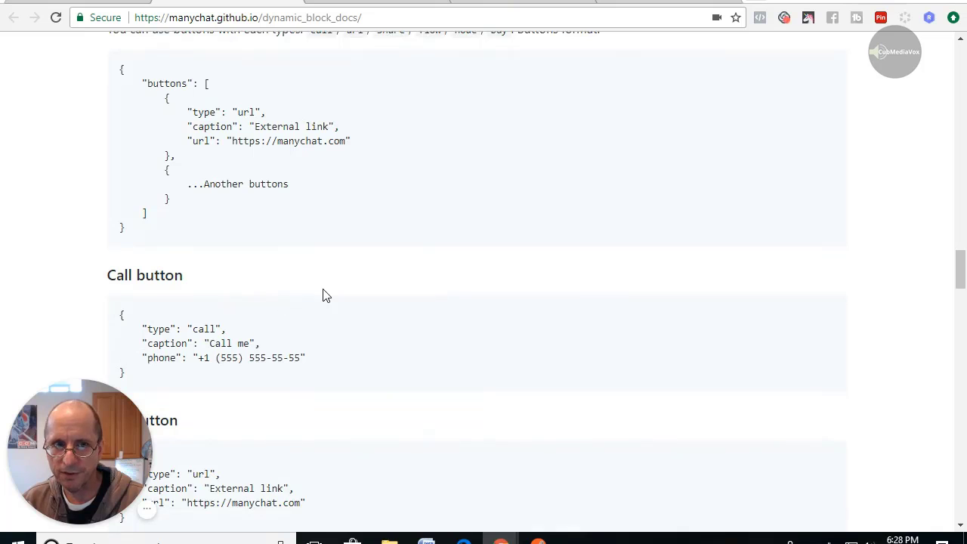
scroll(324, 296, down, 3)
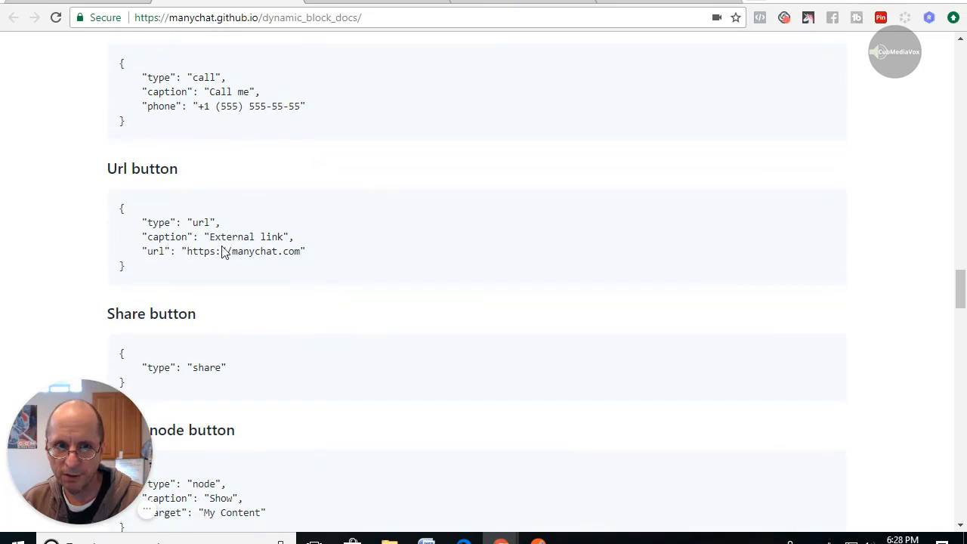
scroll(266, 282, down, 3)
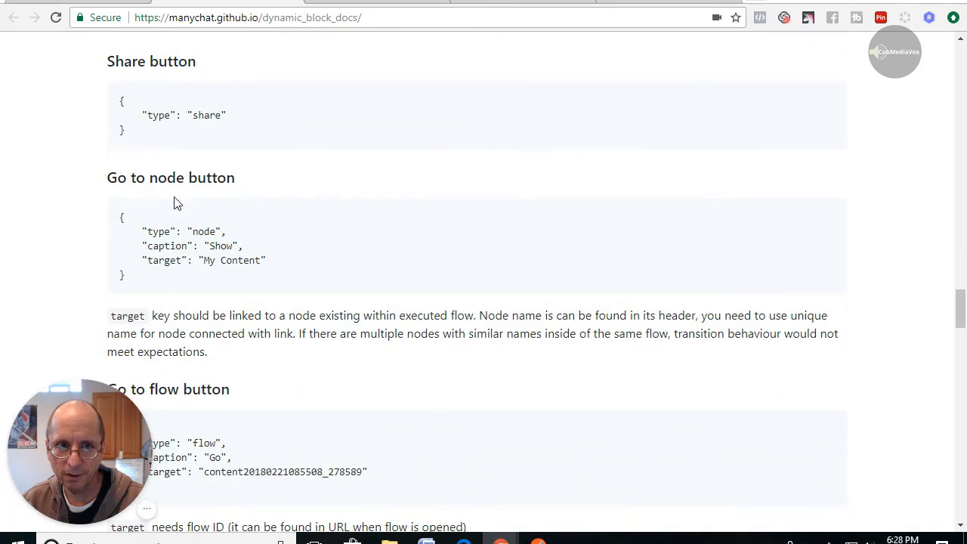
scroll(295, 273, down, 3)
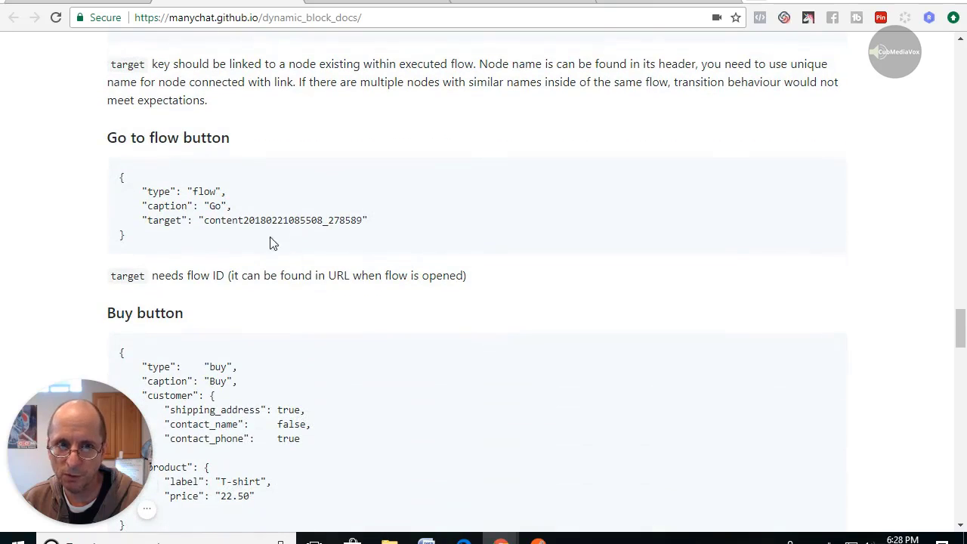
scroll(330, 246, down, 1)
scroll(330, 247, down, 1)
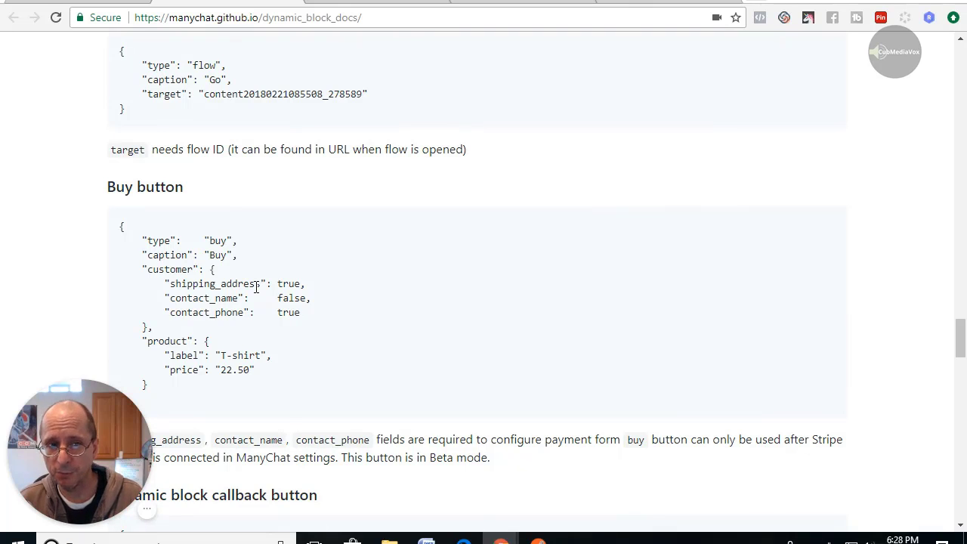
Step: Examine the dynamic block callback button's JSON format and highlight dynamic_block_callback in its explanation
scroll(256, 288, down, 5)
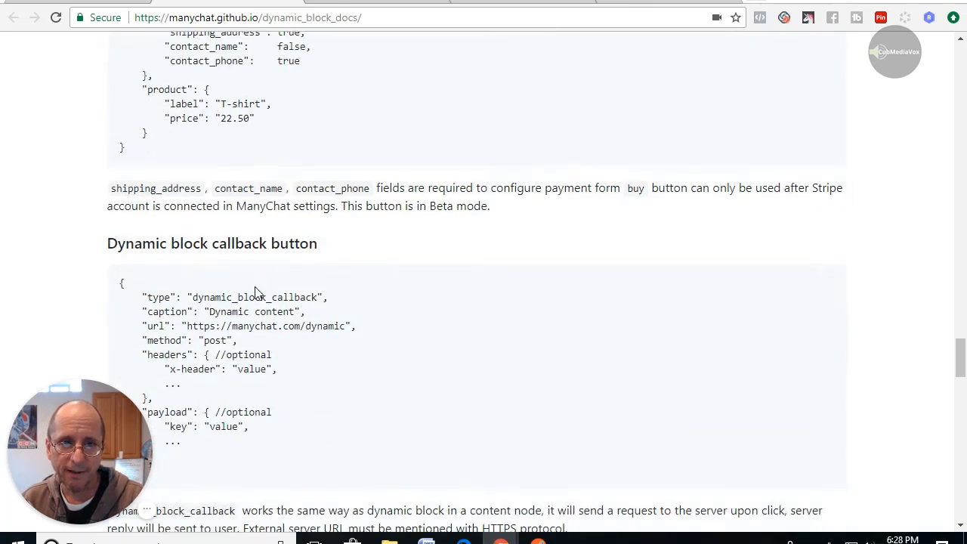
scroll(254, 294, down, 3)
scroll(255, 294, up, 3)
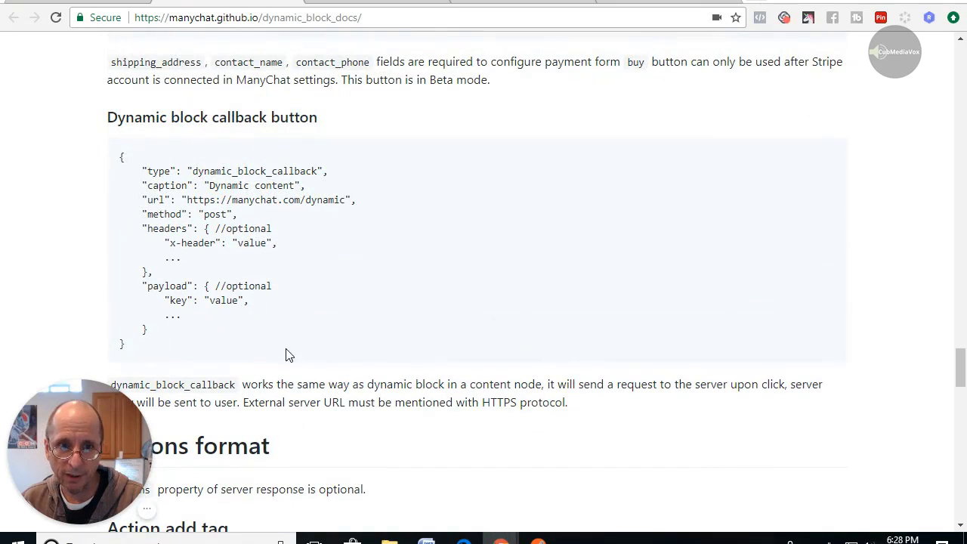
scroll(294, 356, down, 3)
drag(111, 198, 247, 198)
Step: Review the Actions format section, covering adding and removing tags and setting and unsetting a subscriber's field value
scroll(294, 313, down, 2)
scroll(292, 313, down, 2)
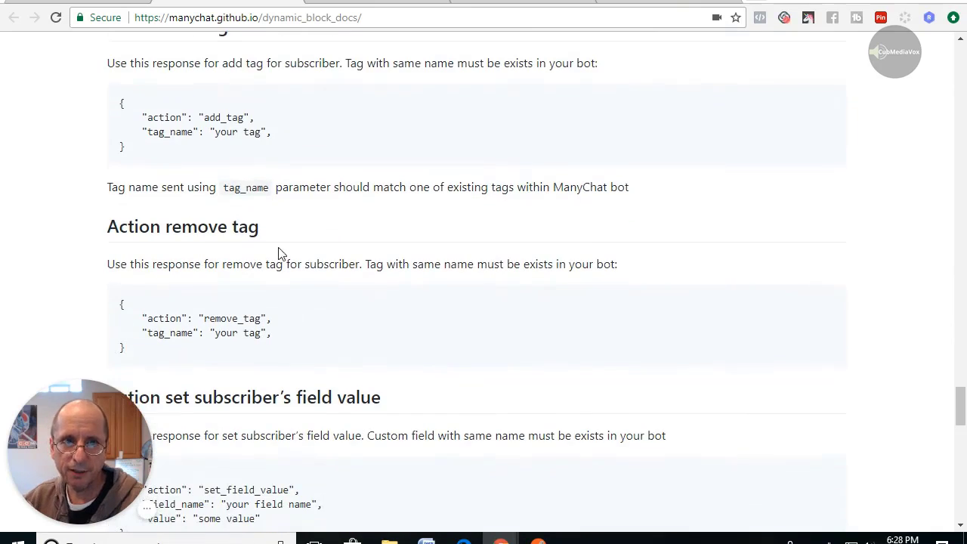
scroll(231, 186, up, 2)
scroll(298, 308, down, 3)
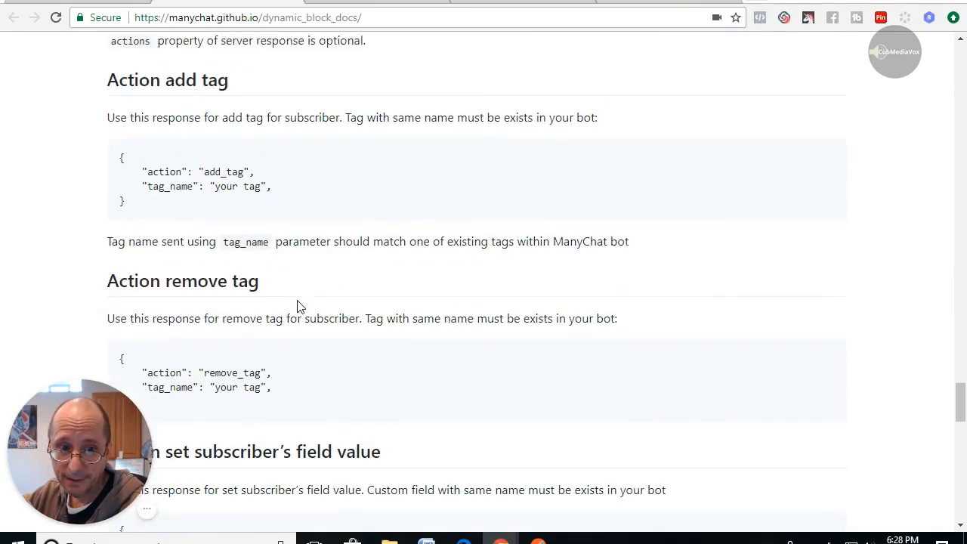
scroll(332, 302, down, 2)
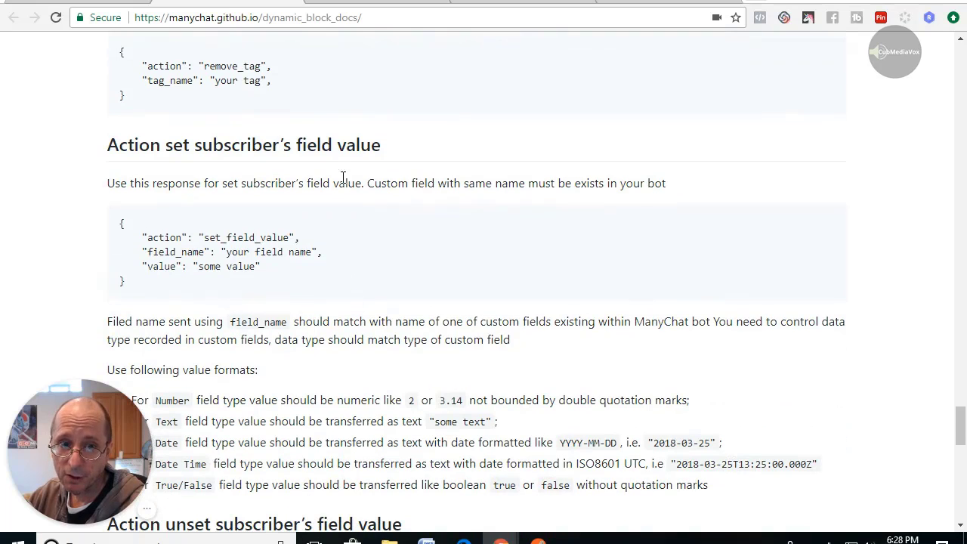
scroll(314, 276, down, 5)
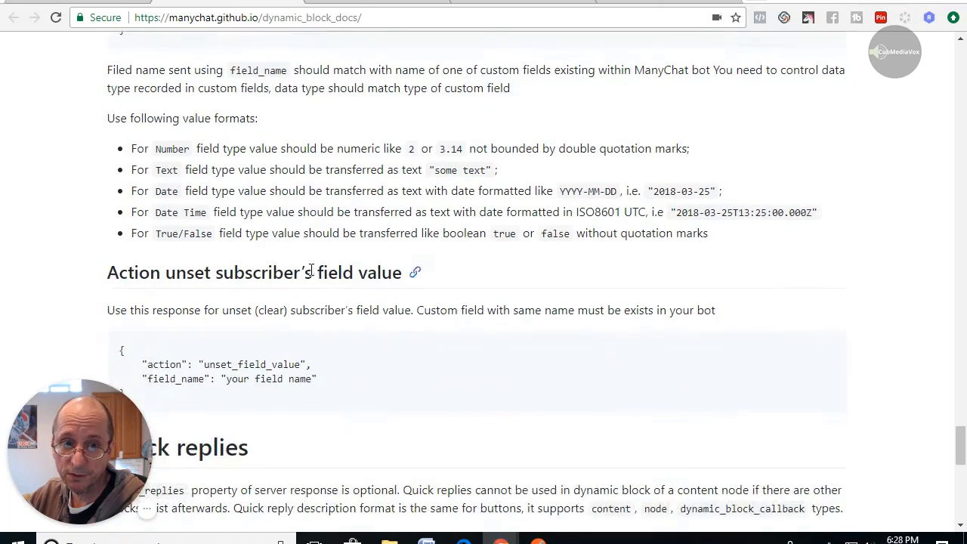
Step: Review the Quick replies section's JSON formats for go to node, go to flow and dynamic block callback
scroll(314, 276, down, 3)
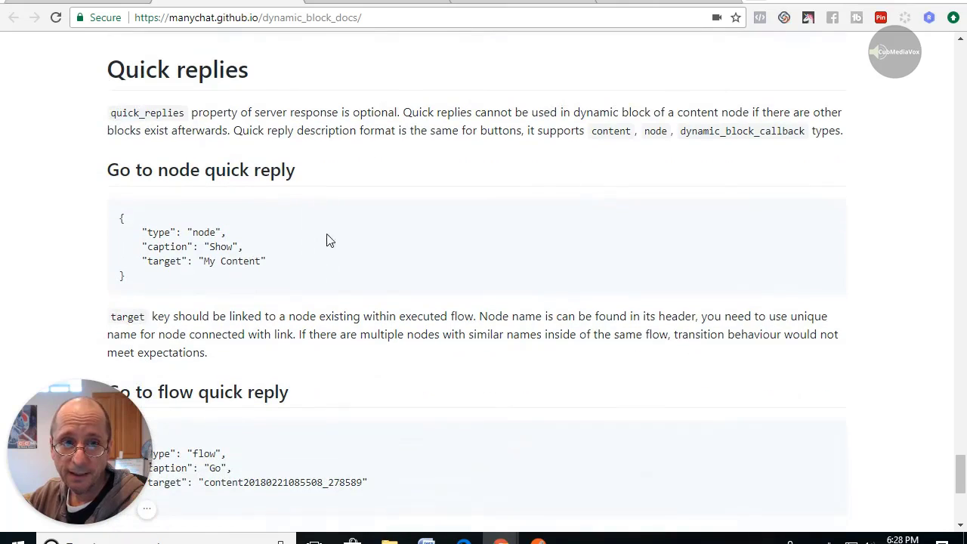
scroll(390, 288, down, 2)
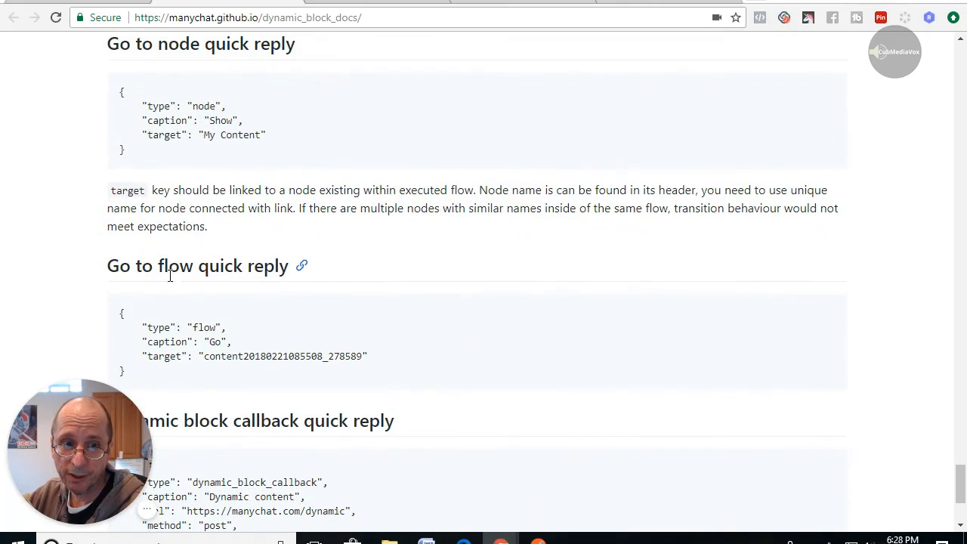
scroll(362, 318, down, 3)
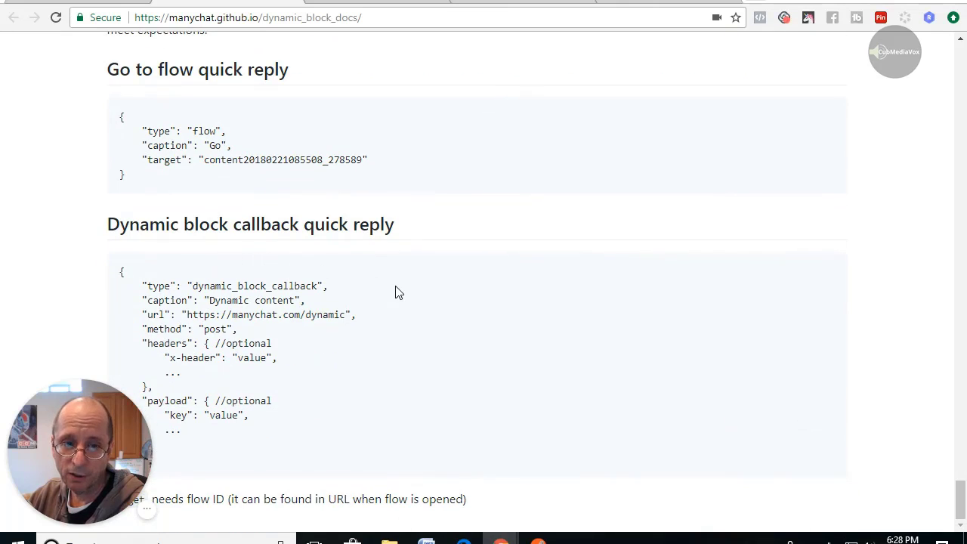
Step: Return to the general response format and highlight the full v2 JSON example with messages, actions and quick_replies
scroll(398, 292, up, 15)
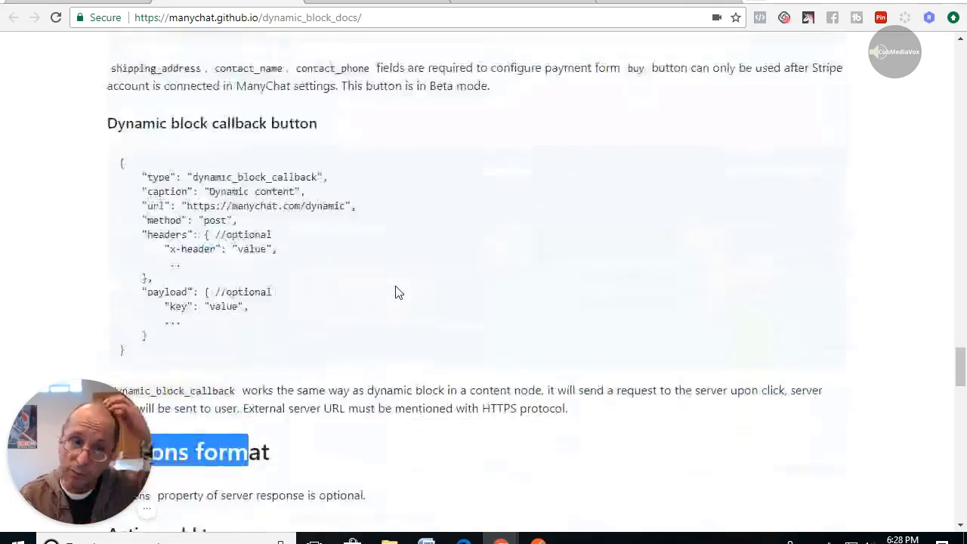
scroll(397, 291, up, 20)
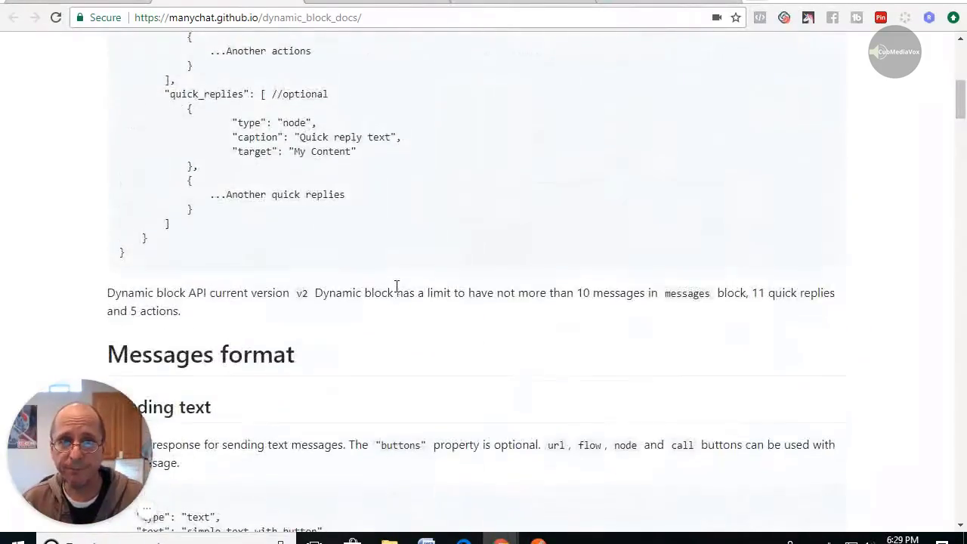
scroll(397, 286, up, 3)
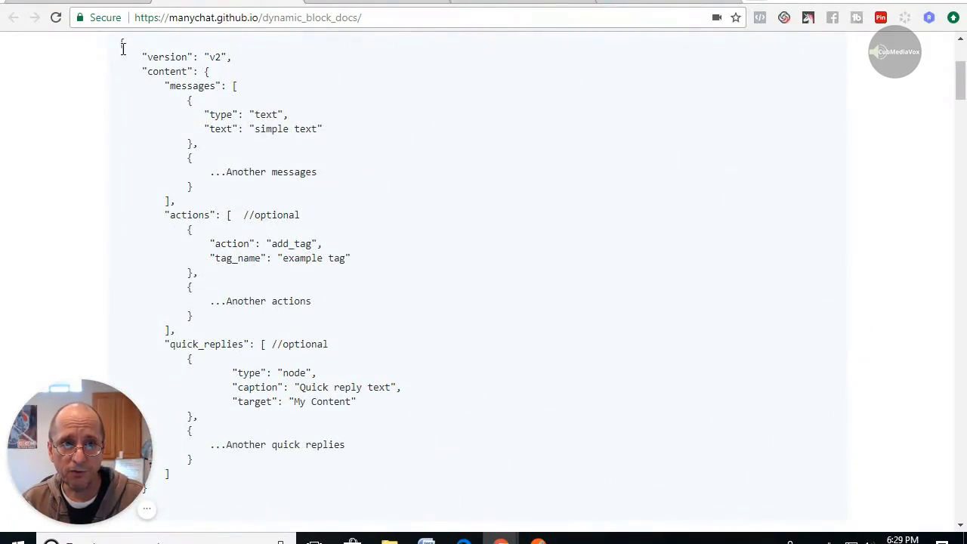
drag(123, 47, 312, 492)
click(362, 315)
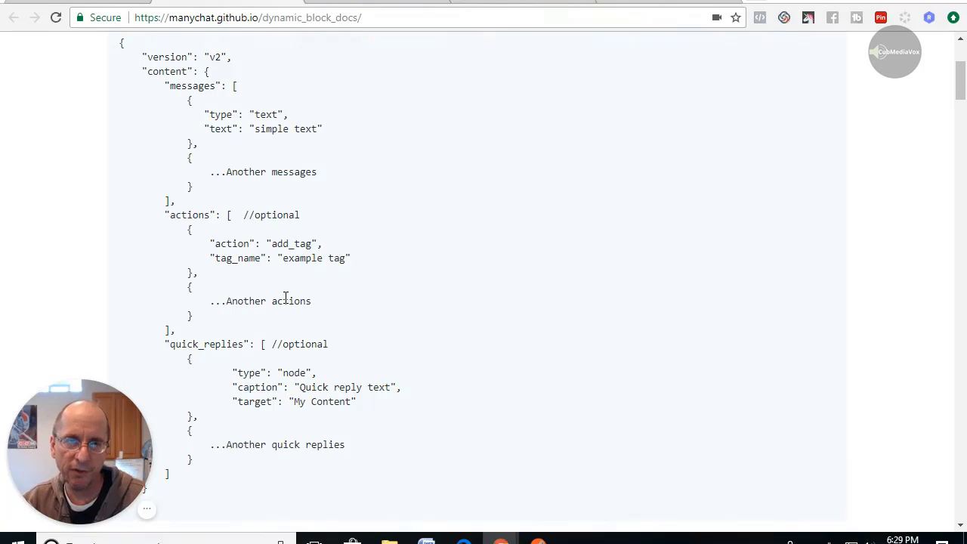
Step: Switch to ManyChat, cancel the empty dynamic content request and look at the content blocks available in Send Message #1
click(101, 2)
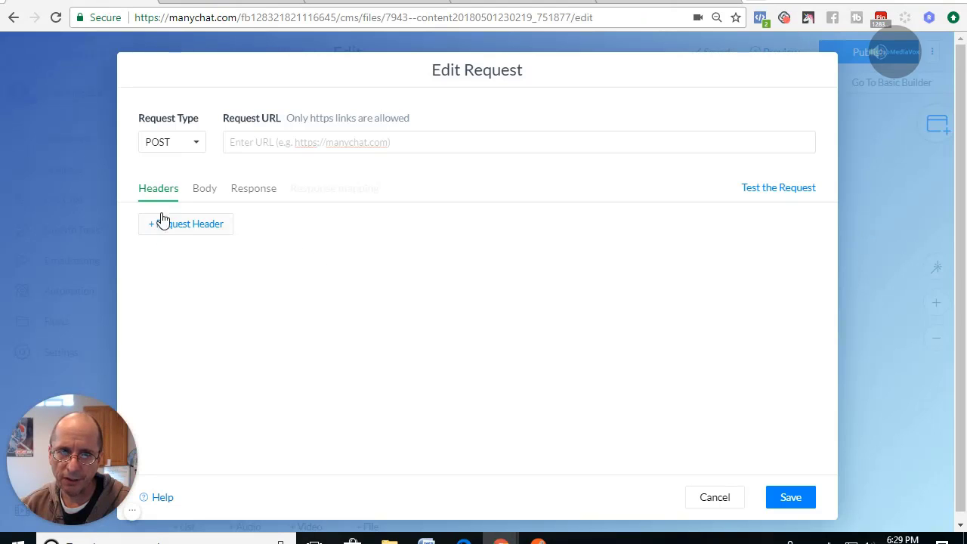
click(714, 499)
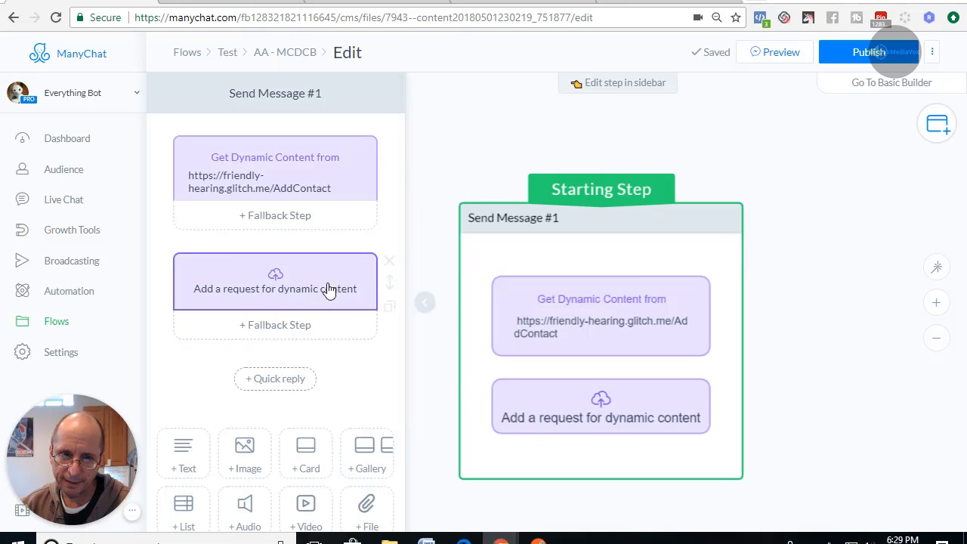
scroll(321, 430, down, 1)
scroll(325, 434, down, 3)
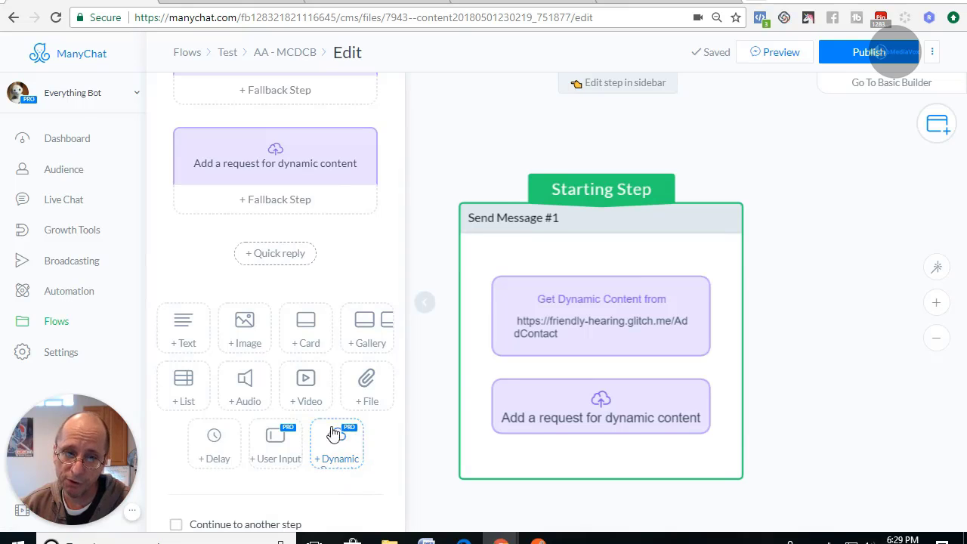
Step: Add a Perform Actions step with an External Request action and view its request settings without saving
click(941, 133)
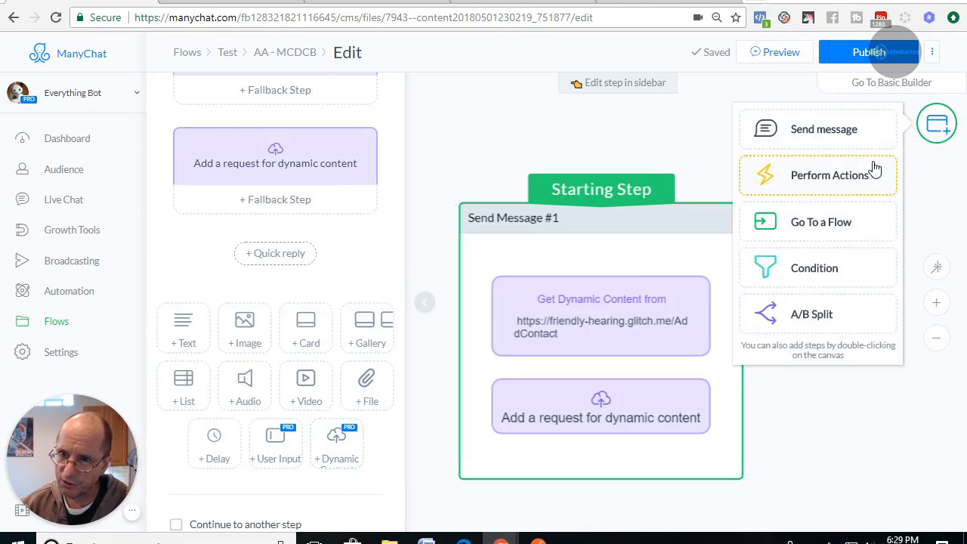
click(838, 180)
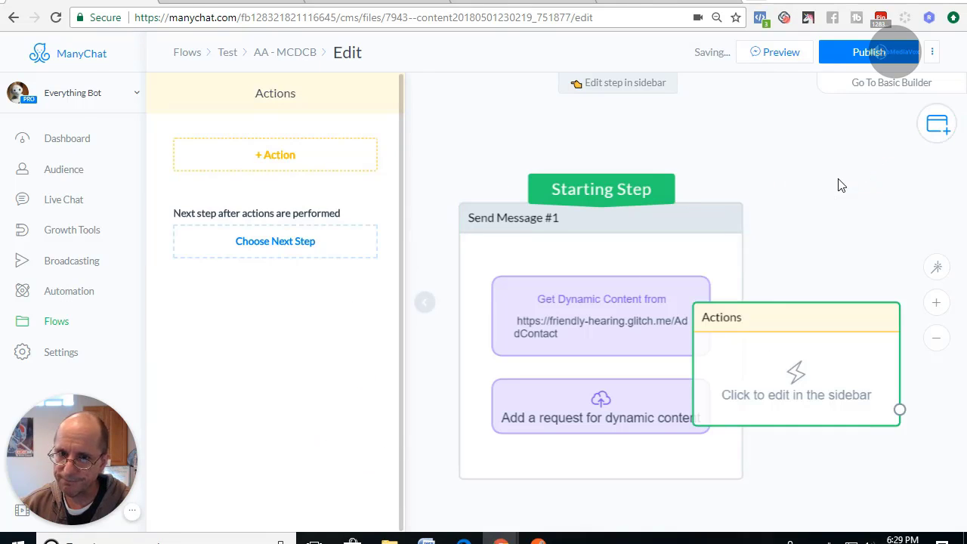
click(259, 147)
scroll(214, 304, down, 2)
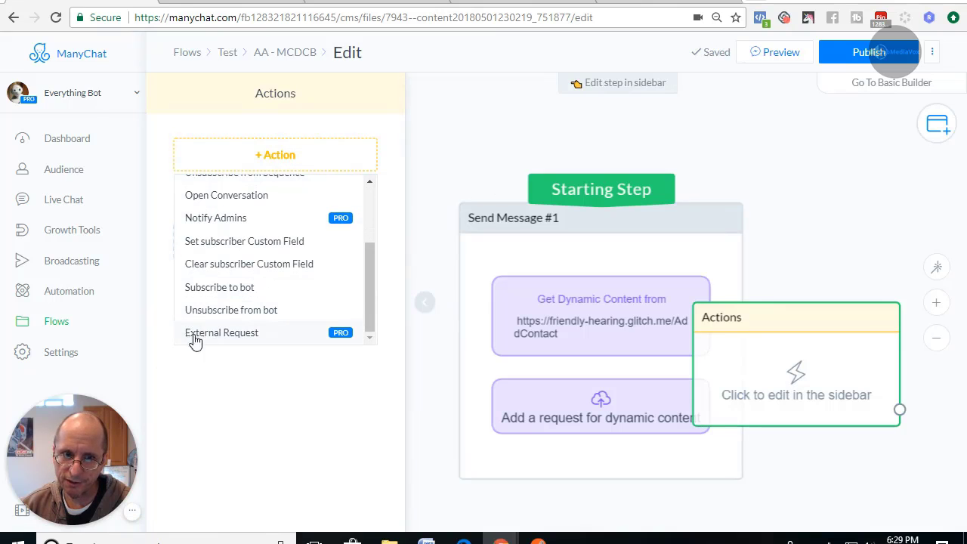
click(239, 340)
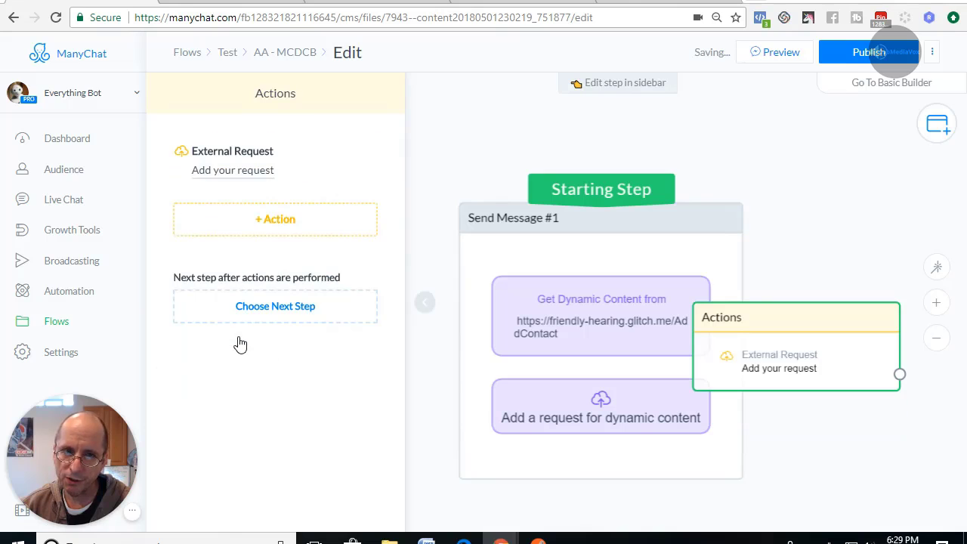
click(251, 171)
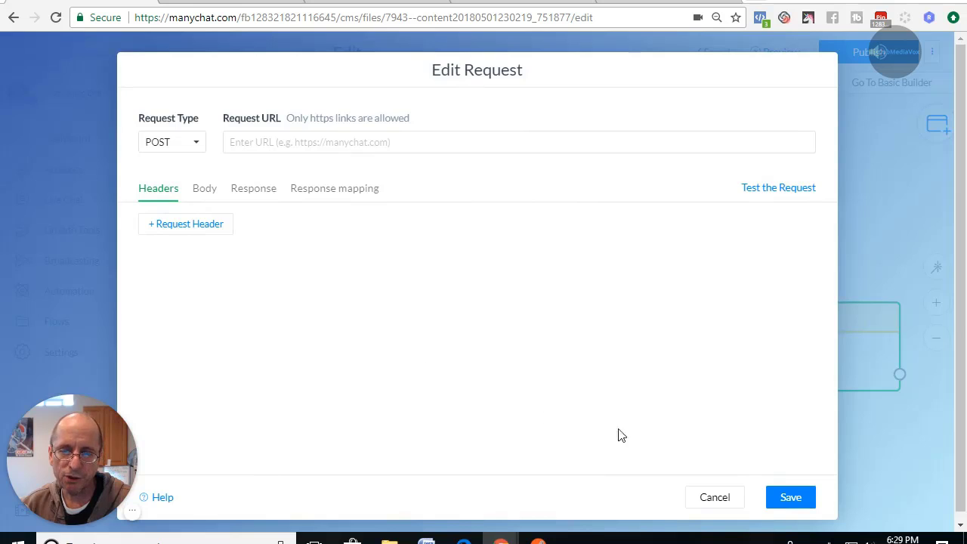
click(710, 495)
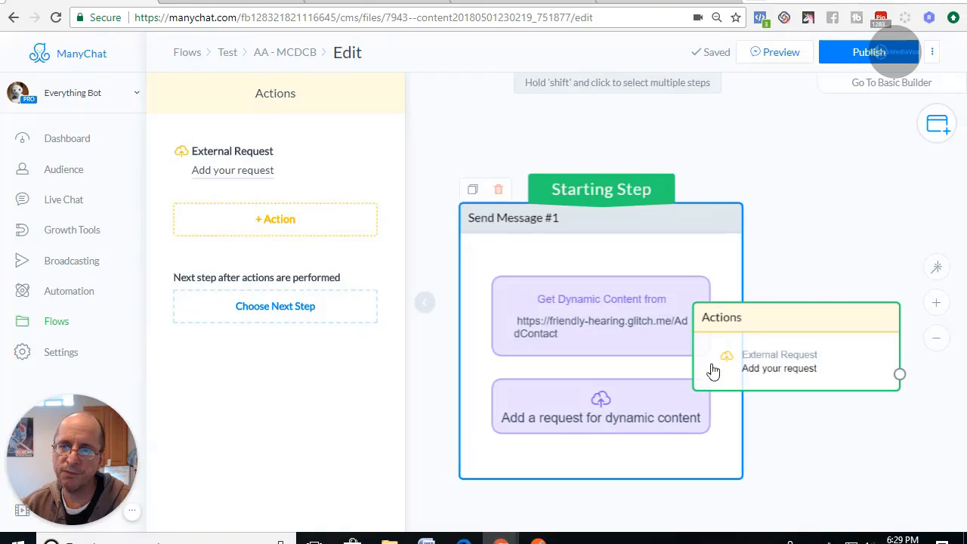
Step: Delete the Actions step containing the External Request from the flow
click(533, 299)
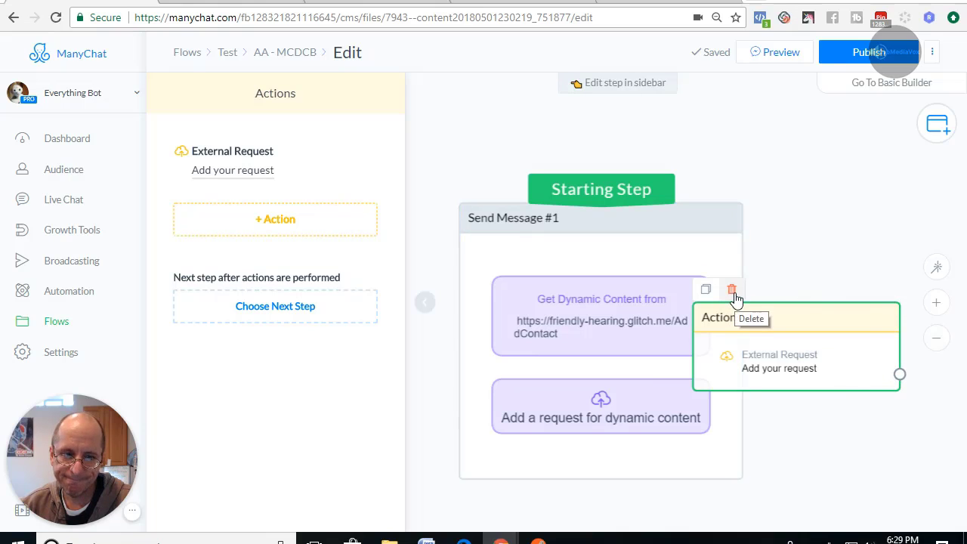
click(733, 293)
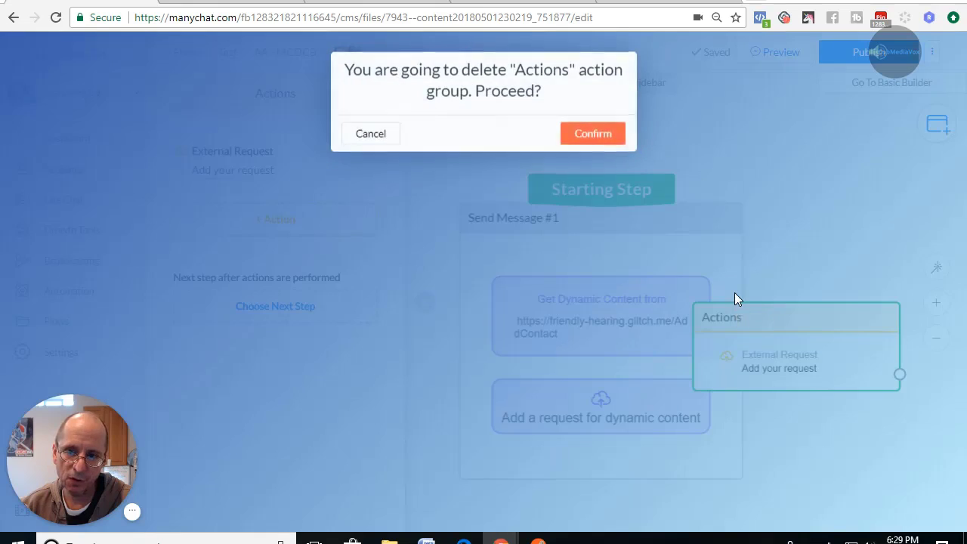
click(592, 135)
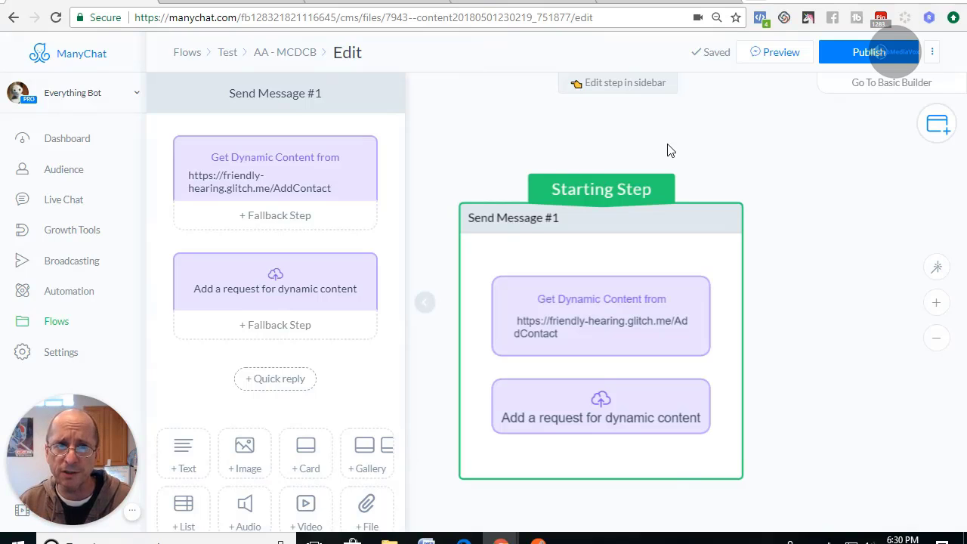
Step: Switch to the web whiteboard and draw a box labelled "MC" with "client" written below it
click(387, 2)
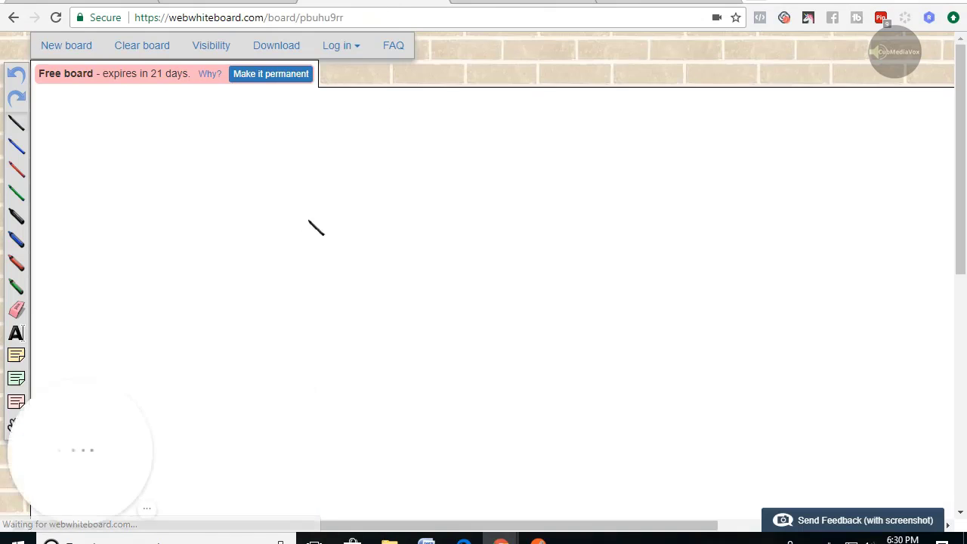
drag(170, 127, 184, 141)
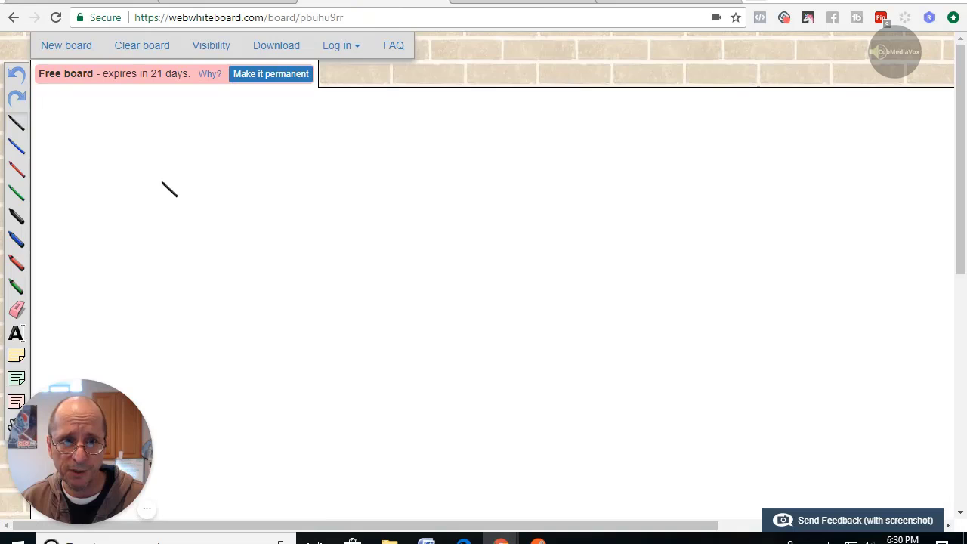
mouse_move(162, 183)
mouse_down()
mouse_move(171, 302)
mouse_move(290, 303)
mouse_move(300, 168)
mouse_move(161, 180)
mouse_up()
mouse_move(179, 219)
mouse_down()
mouse_move(200, 235)
mouse_move(209, 215)
mouse_move(216, 246)
mouse_up()
mouse_move(258, 204)
mouse_down()
mouse_move(237, 242)
mouse_move(257, 241)
mouse_up()
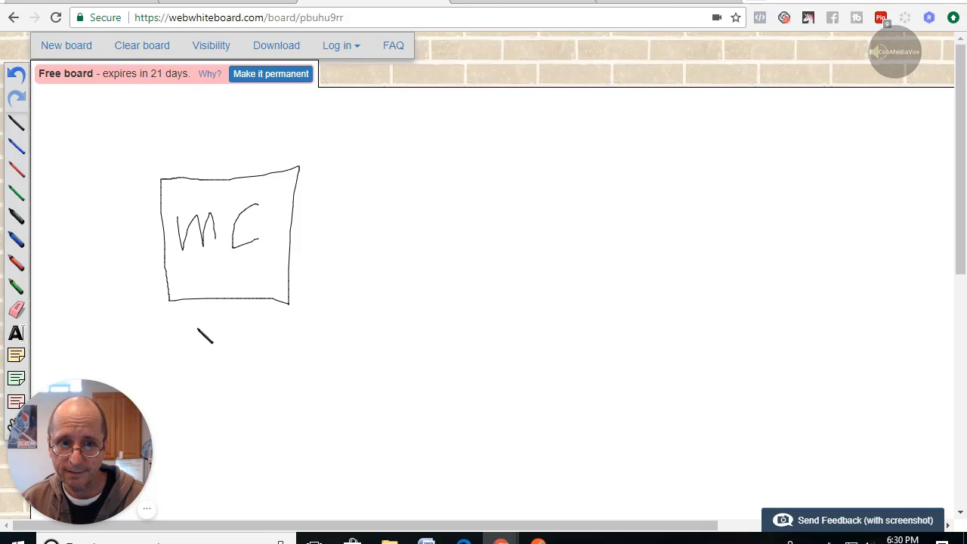
mouse_move(198, 329)
mouse_down()
mouse_move(186, 334)
mouse_move(212, 340)
mouse_move(235, 327)
mouse_move(277, 338)
mouse_move(286, 321)
mouse_up()
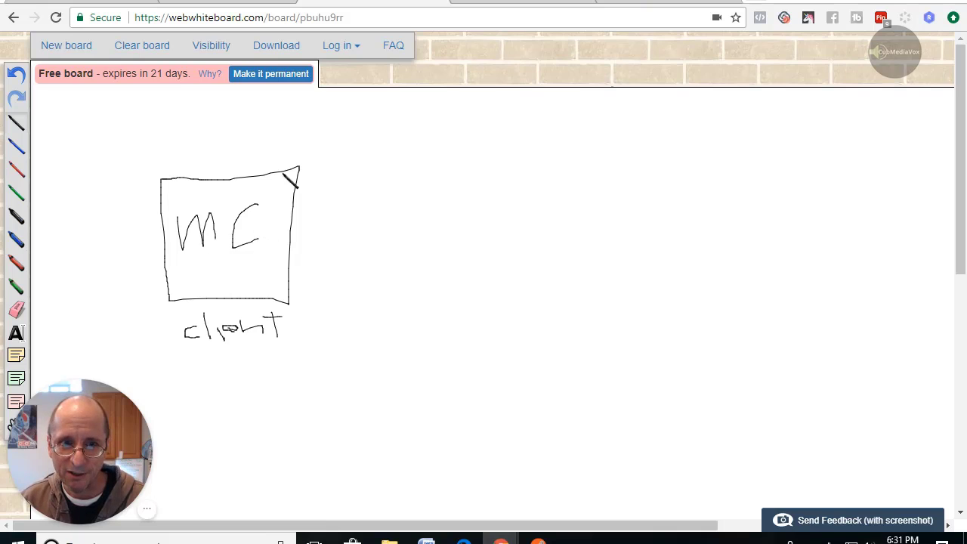
Step: Draw an arrow from the MC box to a second box and label that box "Server API"
mouse_move(296, 199)
mouse_down()
mouse_move(461, 207)
mouse_move(432, 221)
mouse_up()
mouse_move(468, 161)
mouse_down()
mouse_move(473, 306)
mouse_move(586, 310)
mouse_move(600, 170)
mouse_move(474, 173)
mouse_up()
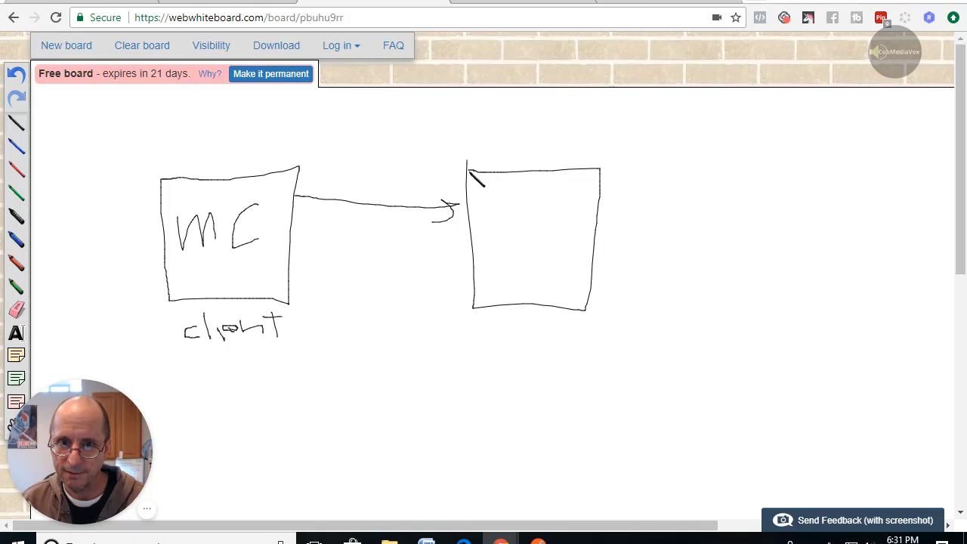
mouse_move(484, 205)
mouse_down()
mouse_move(476, 225)
mouse_move(521, 214)
mouse_move(534, 225)
mouse_move(540, 203)
mouse_move(575, 194)
mouse_up()
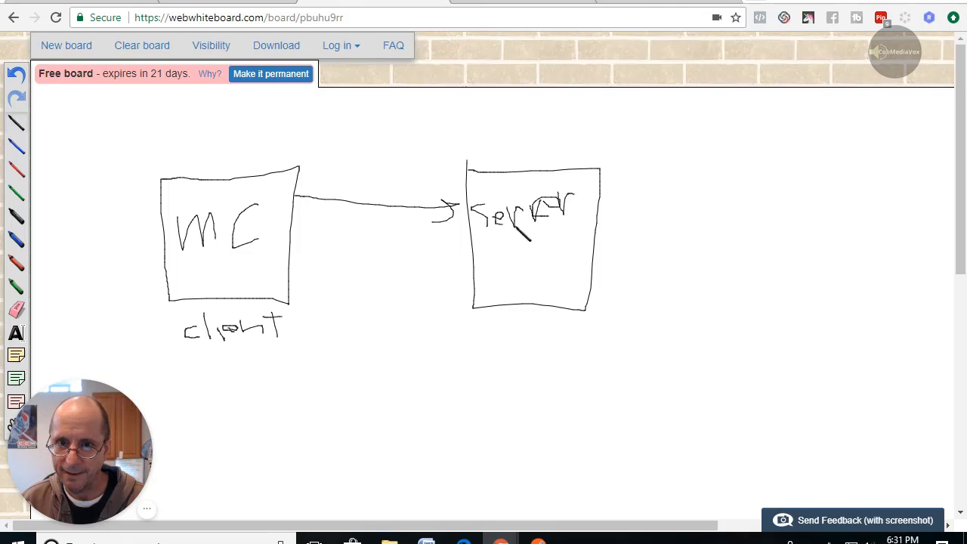
mouse_move(506, 236)
mouse_down()
mouse_move(505, 269)
mouse_move(529, 237)
mouse_move(552, 262)
mouse_move(551, 233)
mouse_move(557, 259)
mouse_up()
Step: Draw an arrow from the Server API box to a third box labelled "API"
drag(600, 201, 759, 220)
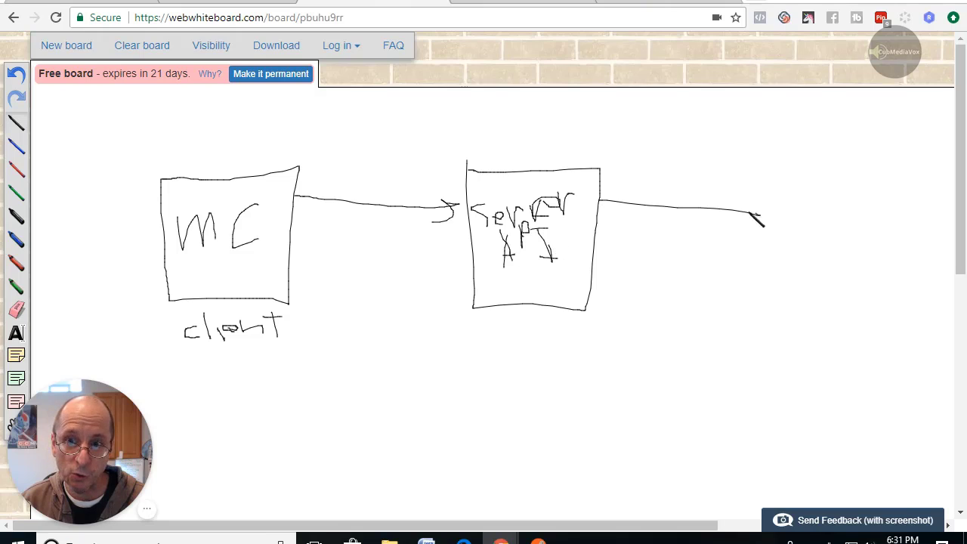
drag(722, 193, 763, 221)
drag(762, 223, 718, 227)
mouse_move(762, 189)
mouse_down()
mouse_move(764, 232)
mouse_move(885, 306)
mouse_move(829, 177)
mouse_move(730, 179)
mouse_up()
mouse_move(789, 198)
mouse_down()
mouse_move(785, 231)
mouse_move(804, 219)
mouse_move(807, 228)
mouse_up()
mouse_move(808, 195)
mouse_down()
mouse_move(809, 214)
mouse_move(840, 233)
mouse_move(854, 204)
mouse_up()
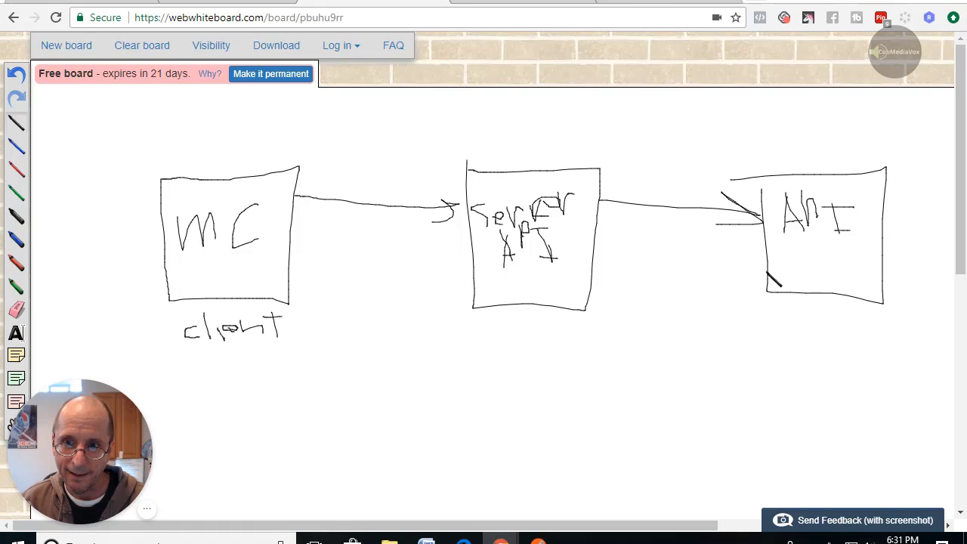
Step: Draw return arrows from the third box to the Server API box and on to MC, writing "JSON" under each
mouse_move(767, 272)
mouse_down()
mouse_move(597, 274)
mouse_move(659, 301)
mouse_move(623, 331)
mouse_up()
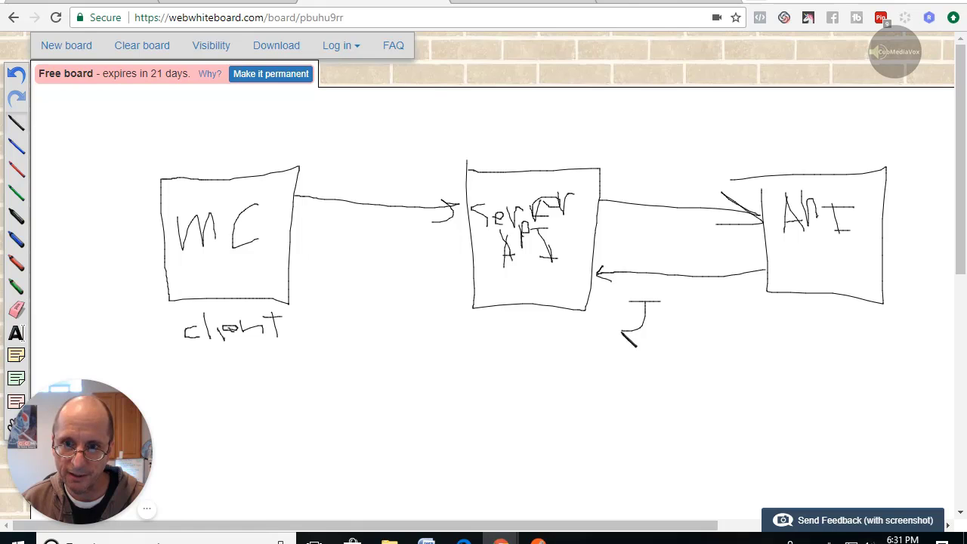
mouse_move(681, 312)
mouse_down()
mouse_move(662, 335)
mouse_move(712, 325)
mouse_move(723, 341)
mouse_move(749, 343)
mouse_up()
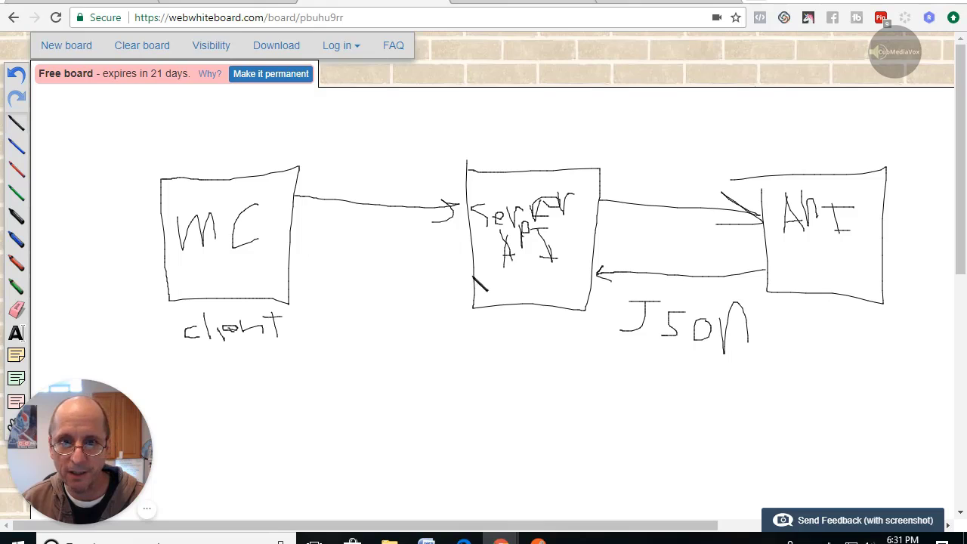
mouse_move(473, 273)
mouse_down()
mouse_move(293, 272)
mouse_move(361, 307)
mouse_move(320, 322)
mouse_move(356, 308)
mouse_move(356, 334)
mouse_move(394, 316)
mouse_move(409, 340)
mouse_move(450, 339)
mouse_up()
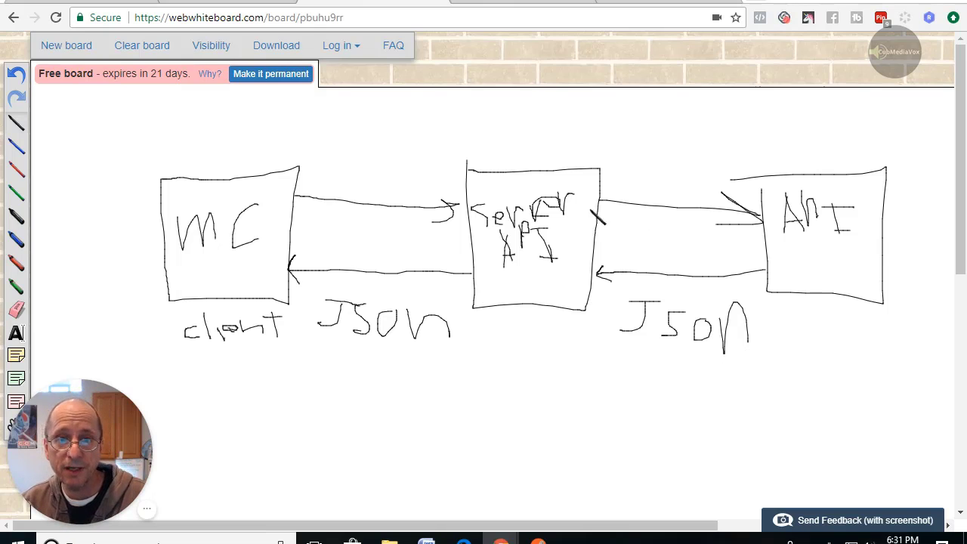
Step: Switch to ManyChat and examine the request body of the AddContact dynamic content block
click(129, 5)
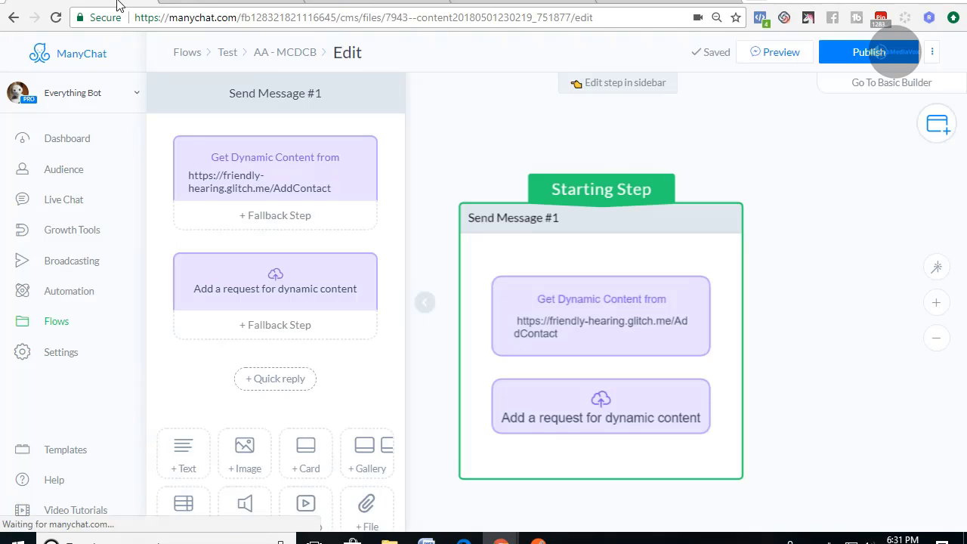
click(254, 191)
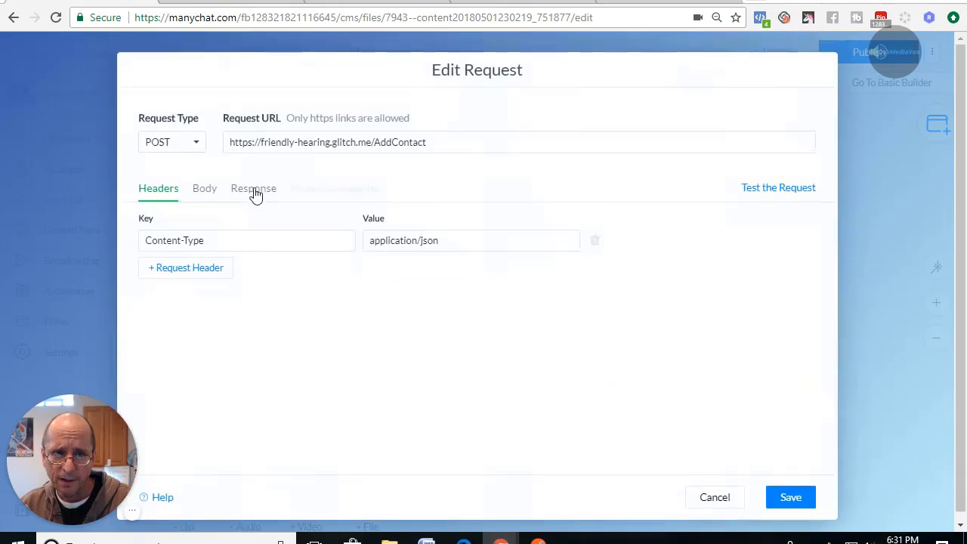
click(205, 193)
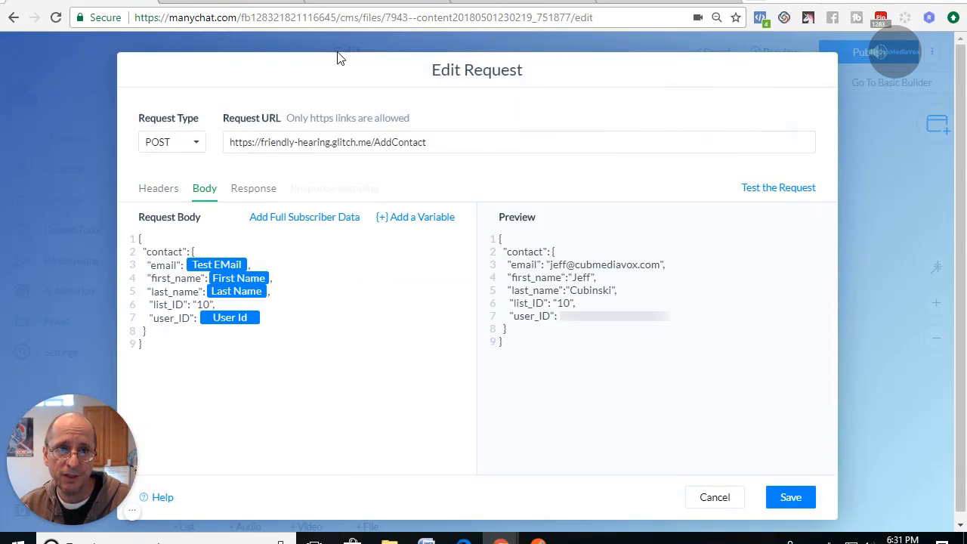
Step: Return to the whiteboard and write "JSON" above the arrow from the MC box to the Server API box
click(353, 3)
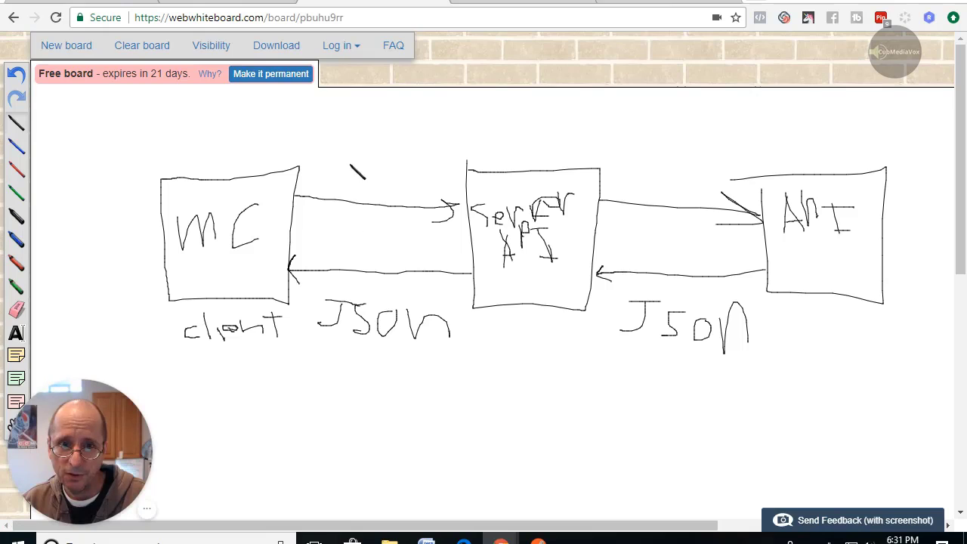
mouse_move(338, 156)
mouse_down()
mouse_move(382, 172)
mouse_move(337, 193)
mouse_up()
mouse_move(384, 168)
mouse_down()
mouse_move(371, 186)
mouse_move(382, 195)
mouse_move(399, 180)
mouse_move(413, 198)
mouse_up()
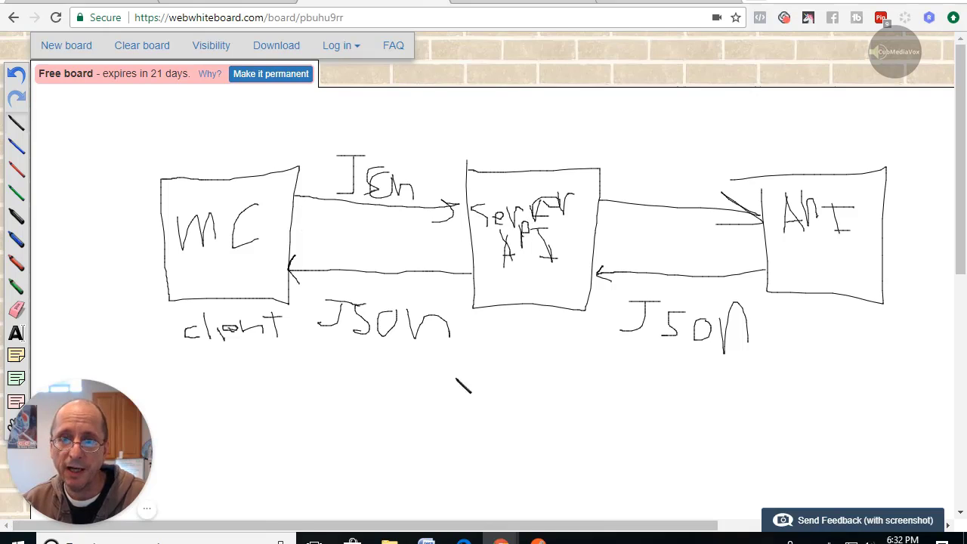